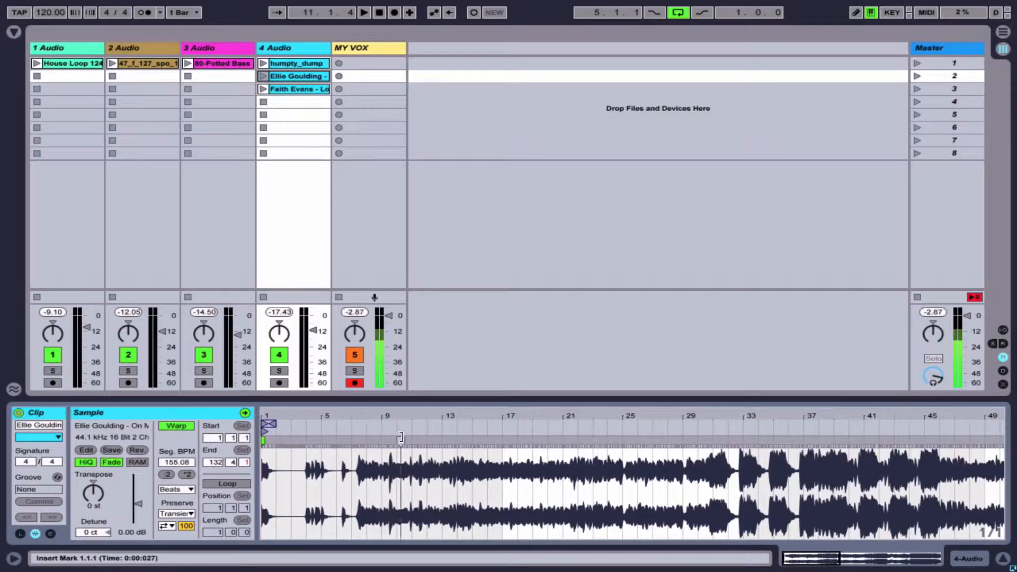
Look over the Ellie Goulding clip's waveform and move its start marker to 7.3.1, where the main beat begins
scroll(472, 438, "right", 15)
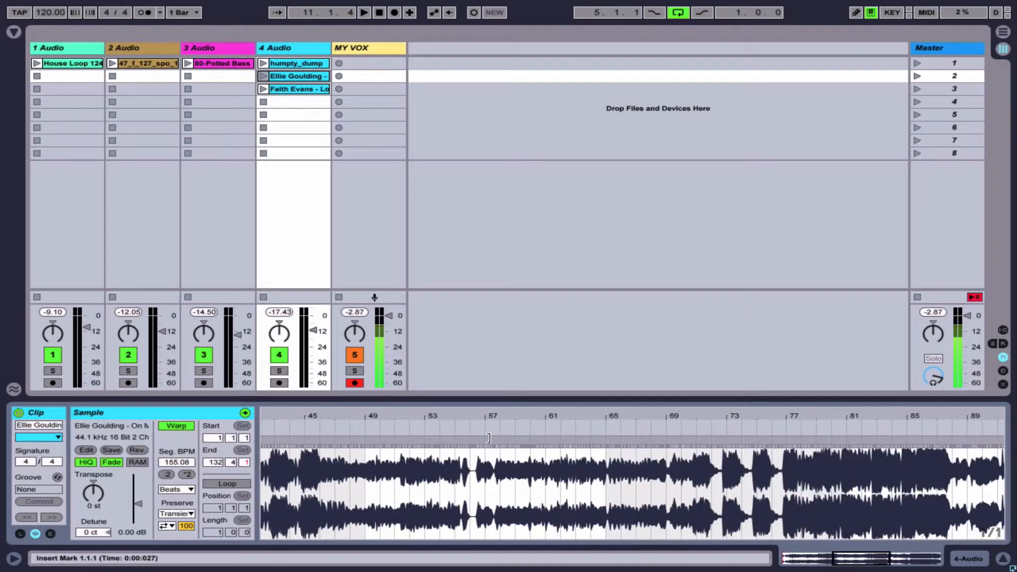
scroll(712, 451, "right", 8)
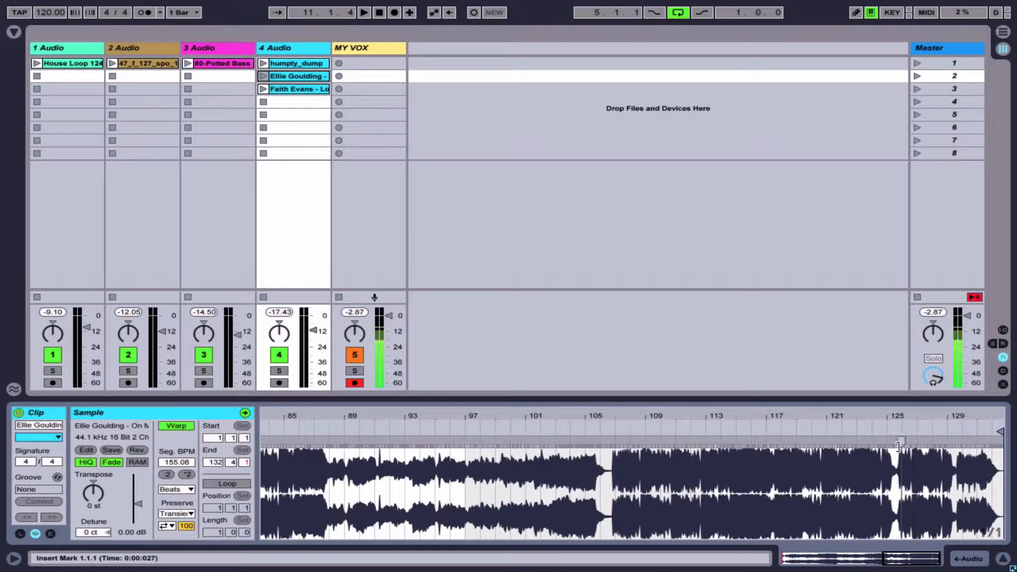
scroll(897, 446, "left", 20)
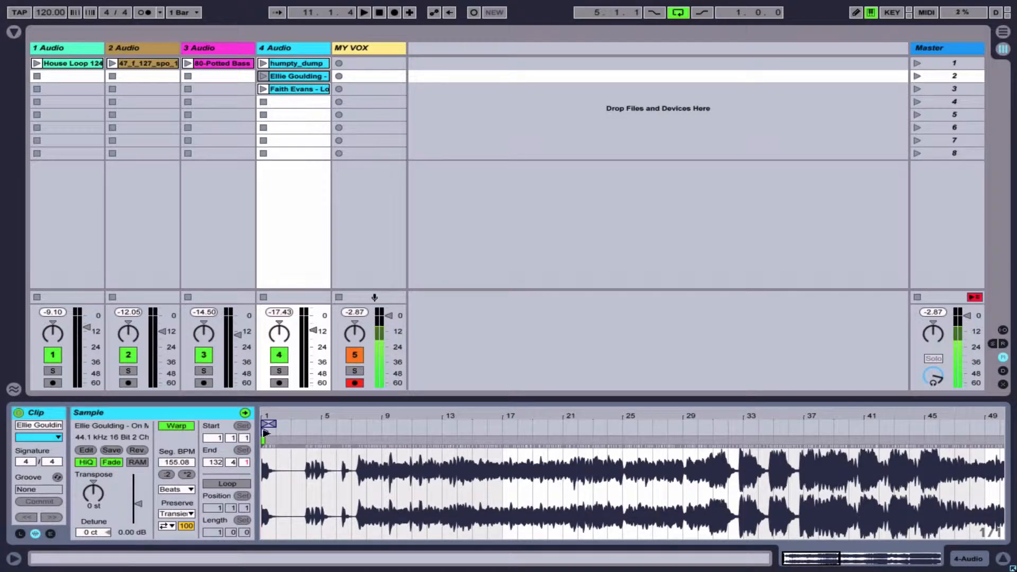
left_click_drag(264, 432, 363, 432)
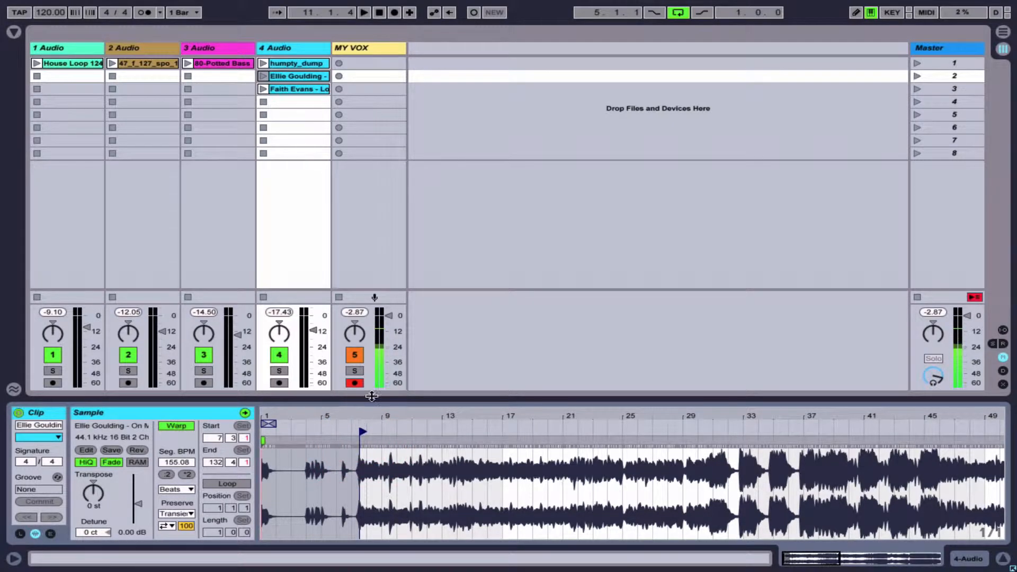
Turn on the metronome and play the Ellie Goulding clip from its start marker, stopping after a few bars
left_click(144, 12)
left_click(263, 76)
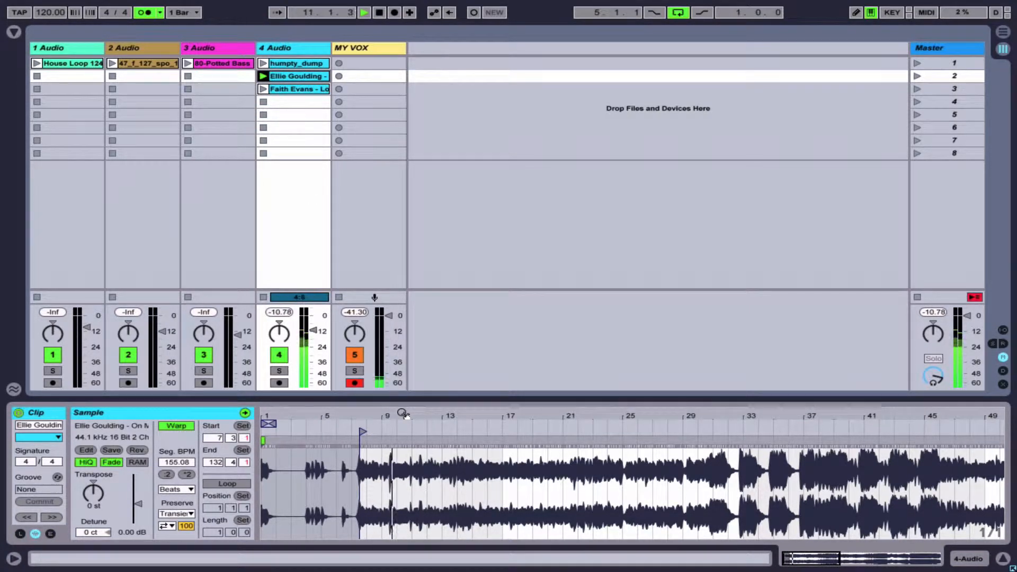
key("space")
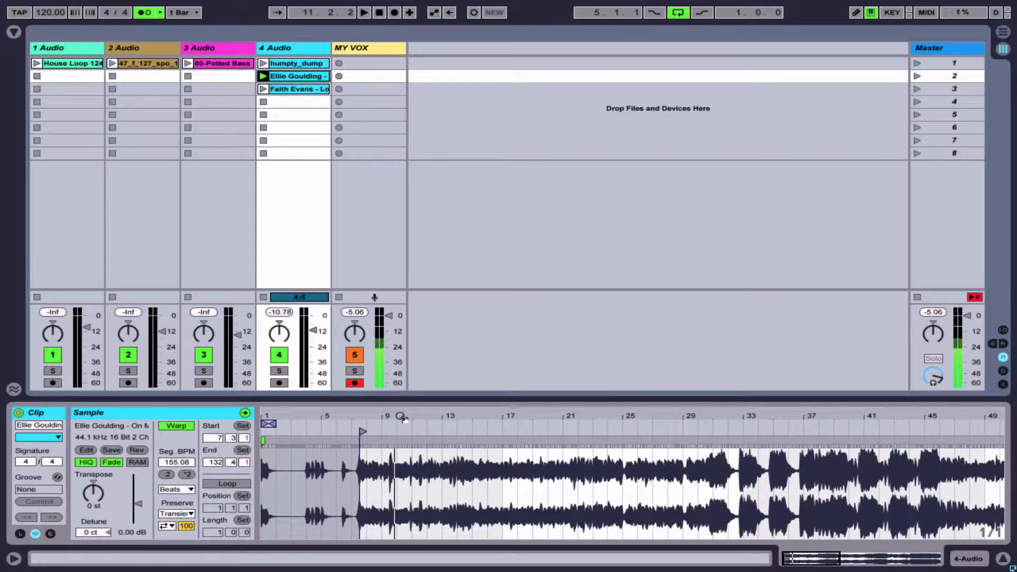
Move the start marker back to 7.2.1 and add a warp marker on the transient just after 7.3
left_click_drag(361, 417, 441, 498)
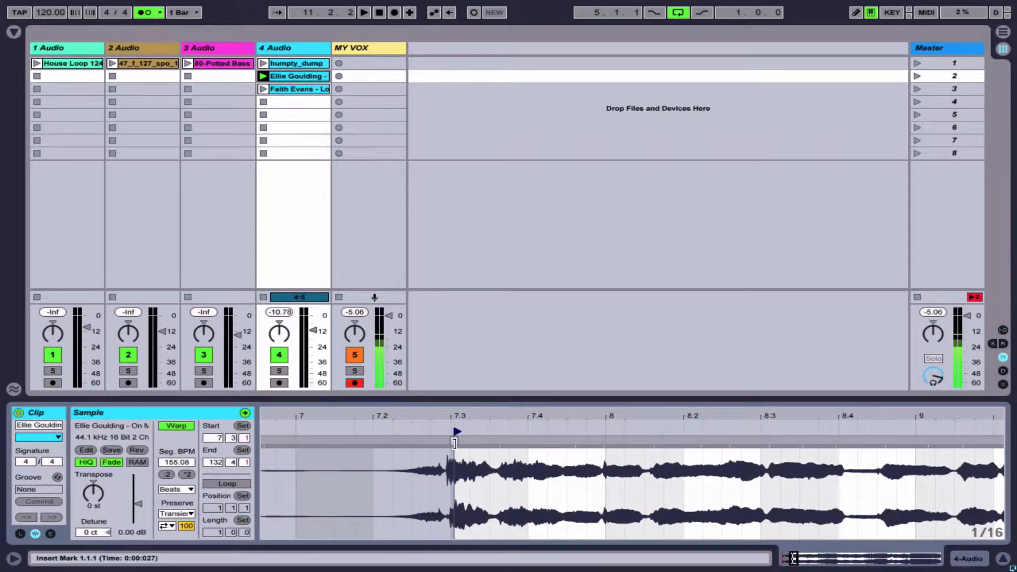
left_click_drag(457, 431, 375, 432)
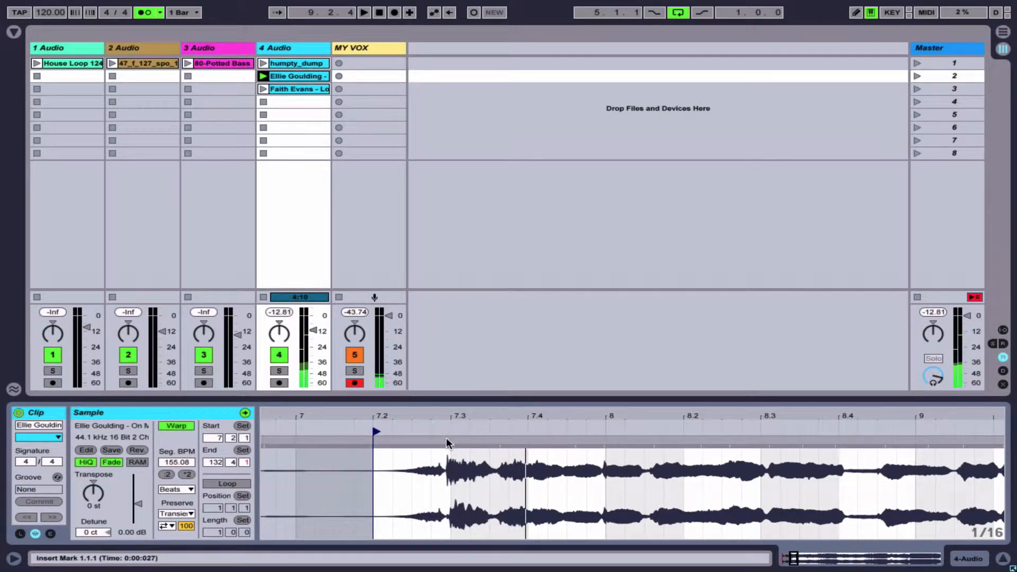
left_click_drag(444, 412, 470, 427)
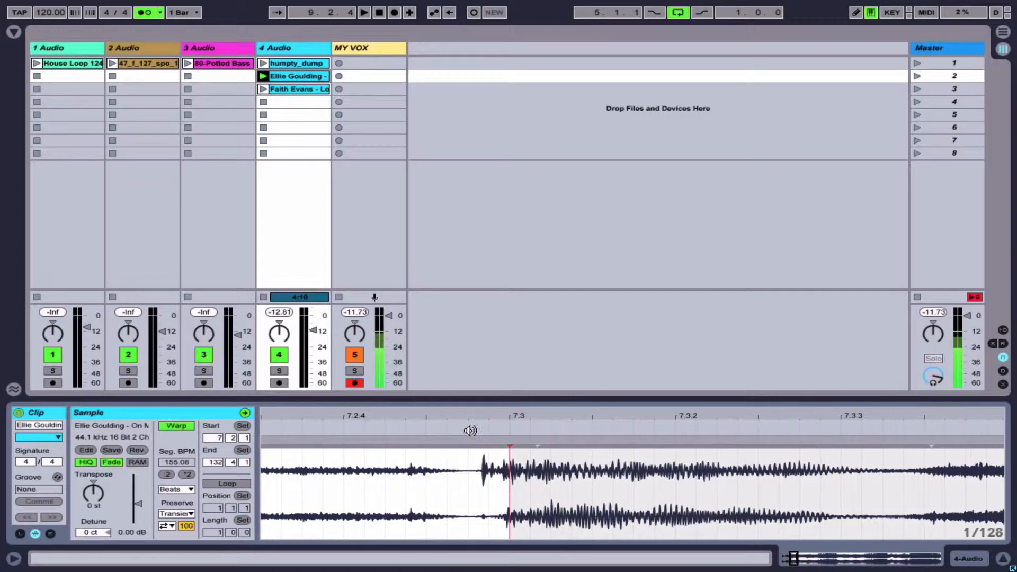
double_click(535, 442)
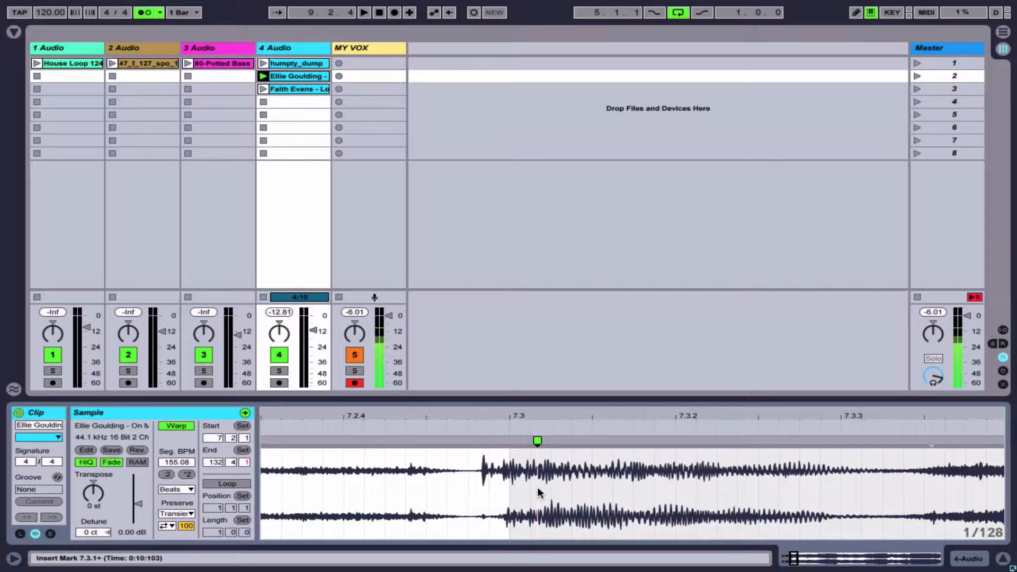
Audition the first downbeat and slide the waveform beneath the warp marker so the marker sits on the start of the hit
left_click_drag(500, 419, 500, 413)
key("space")
key("space")
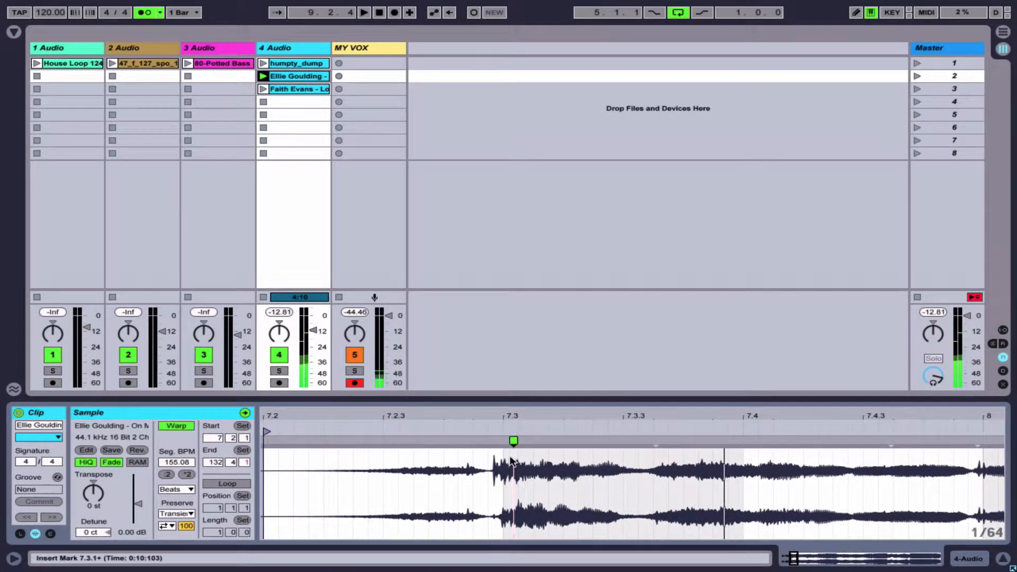
left_click(490, 439)
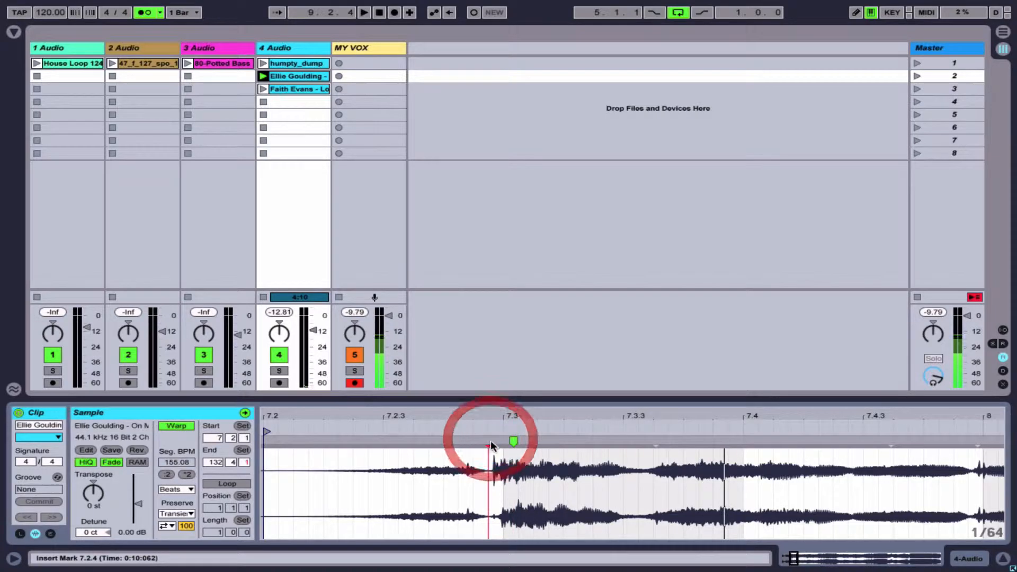
left_click_drag(497, 412, 493, 439)
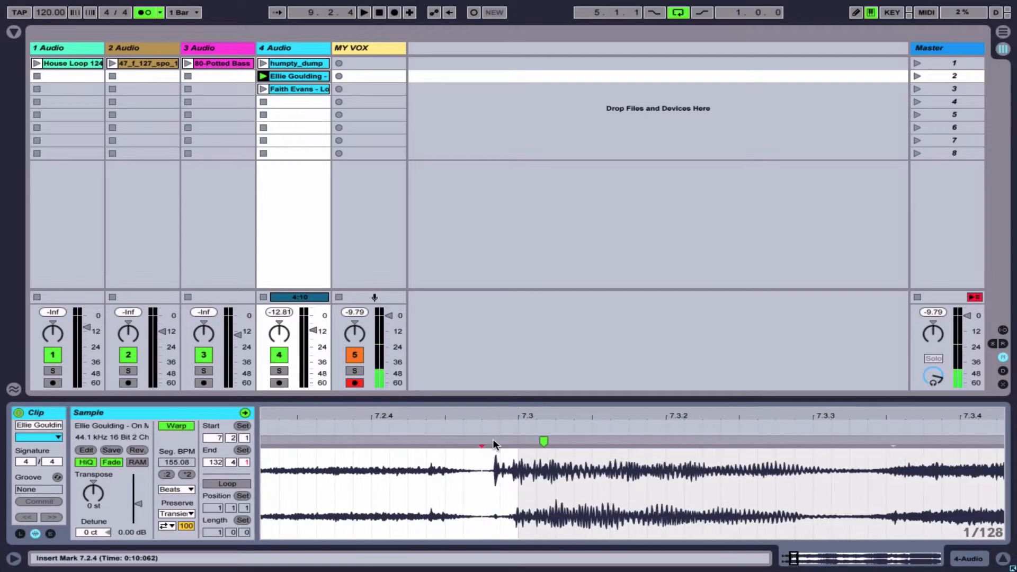
left_click(543, 441)
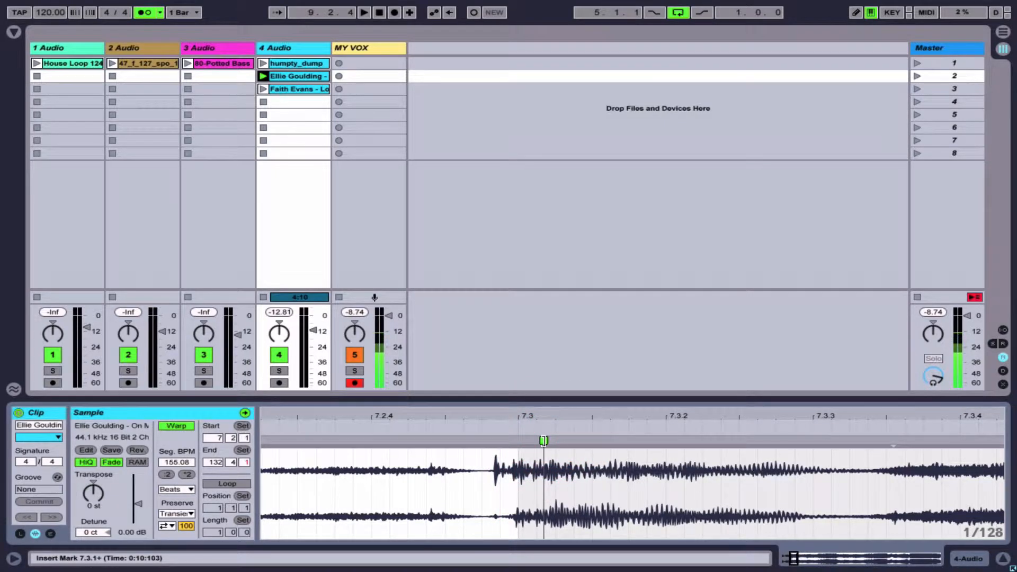
left_click_drag(543, 441, 594, 444)
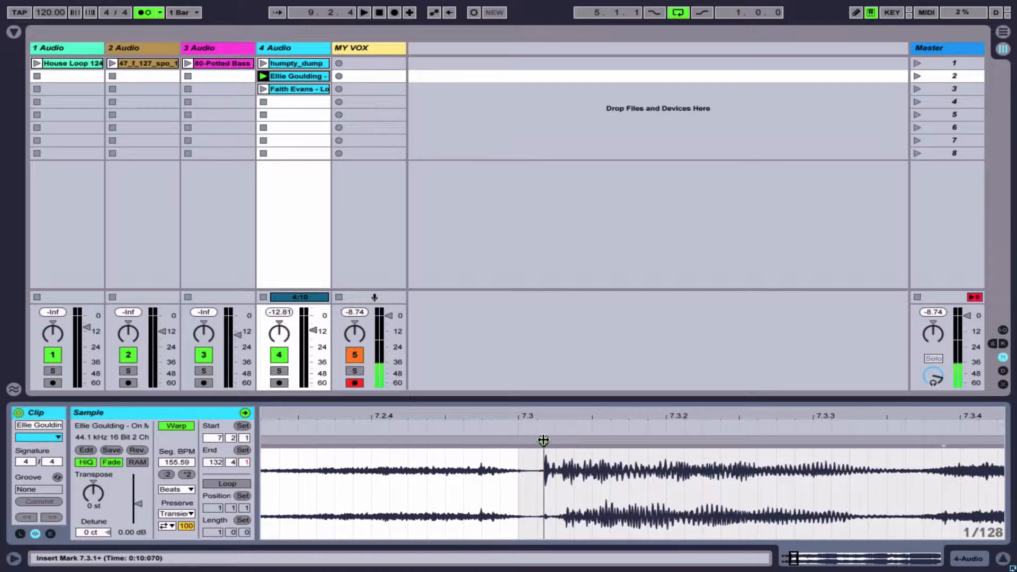
Set 1.1.1 at the aligned warp marker and play the clip against the metronome
right_click(544, 440)
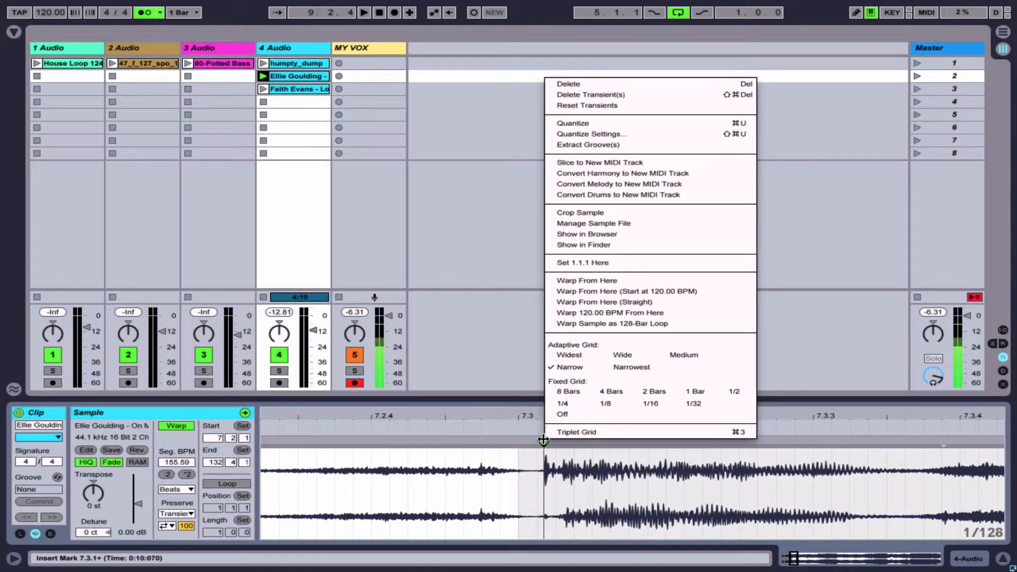
left_click(571, 263)
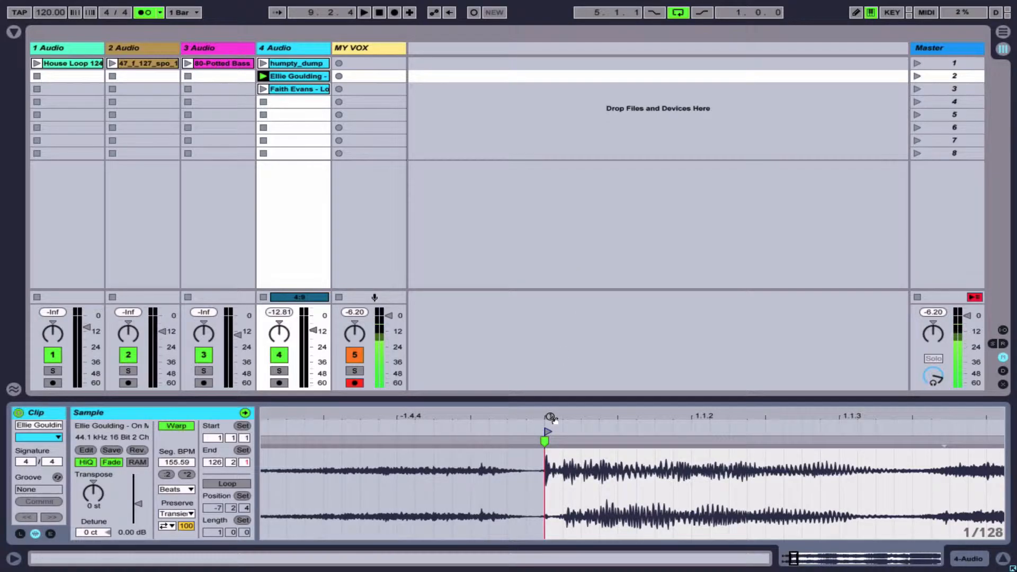
left_click_drag(553, 419, 553, 387)
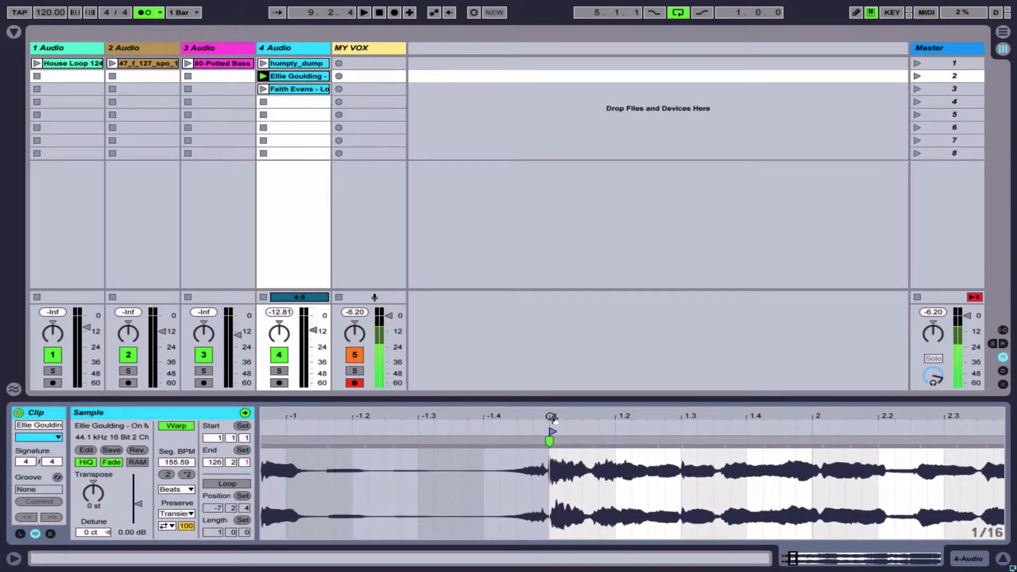
scroll(542, 434, "right", 5)
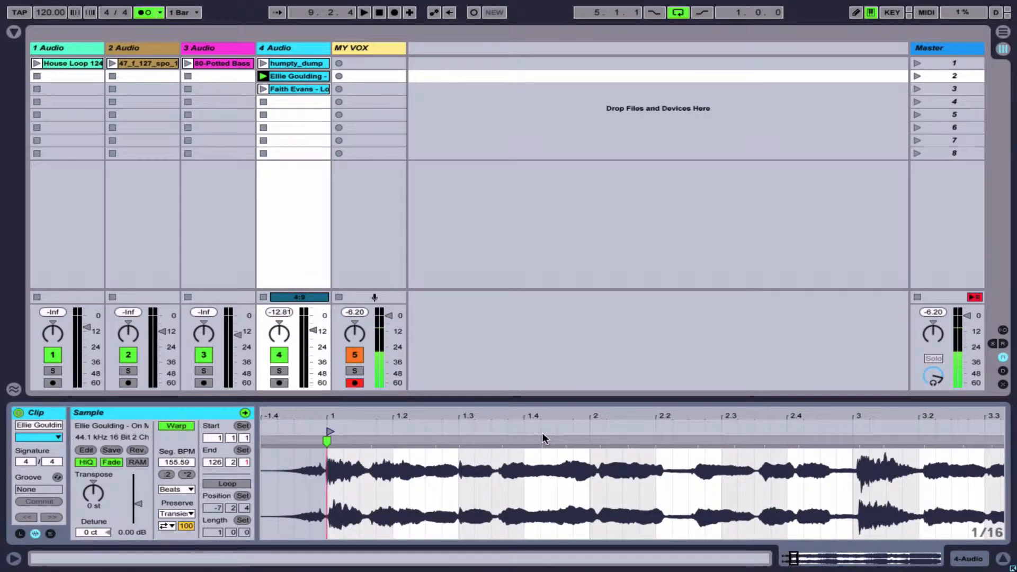
key("space")
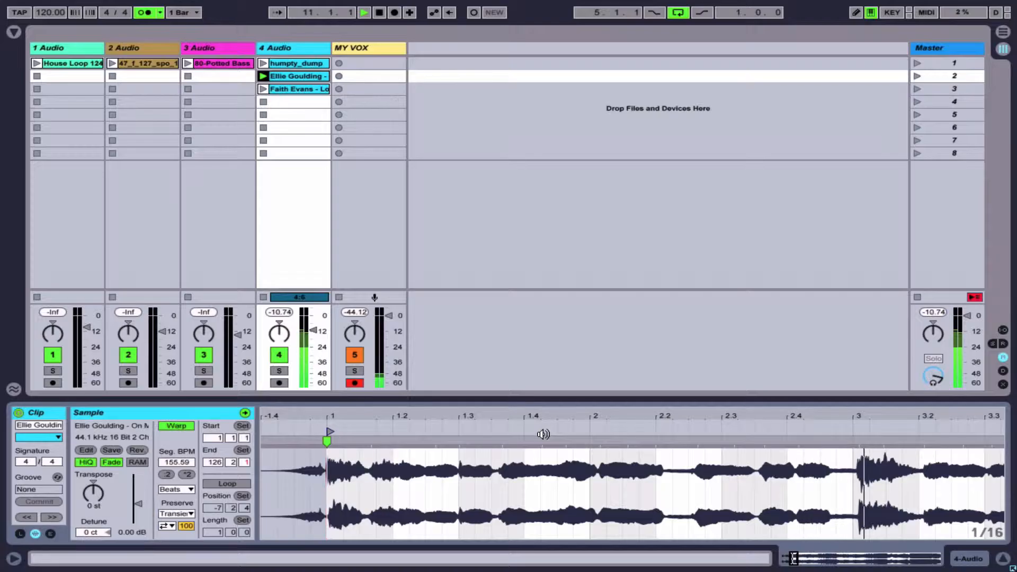
key("space")
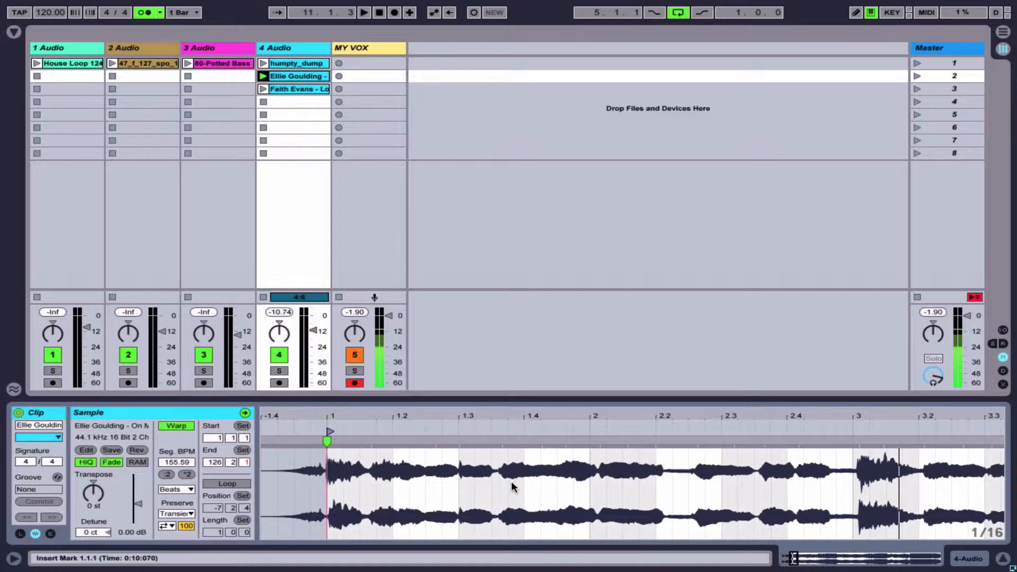
Add a second warp marker on the transient near bar 3 and play the clip to check its timing
double_click(856, 439)
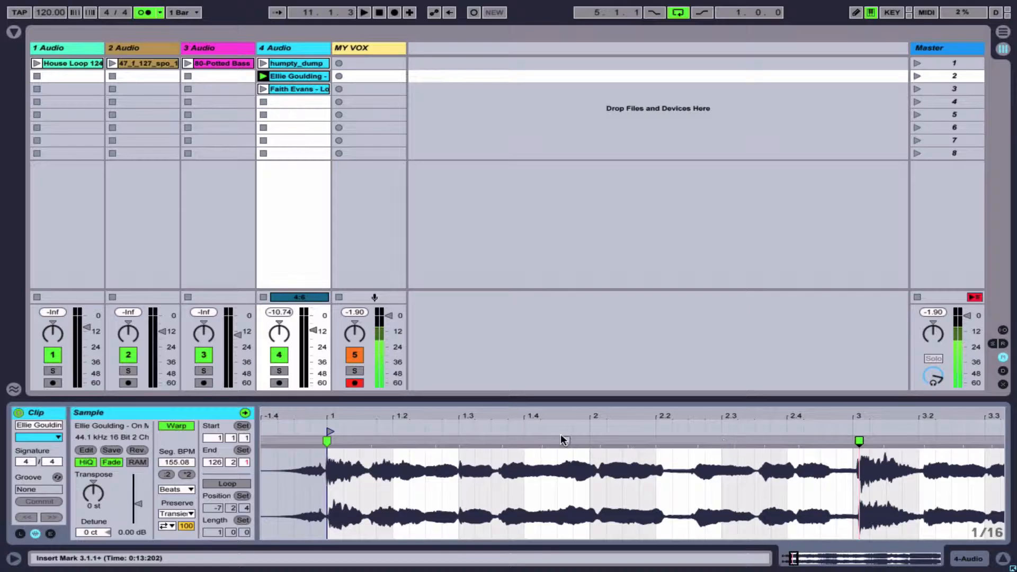
key("space")
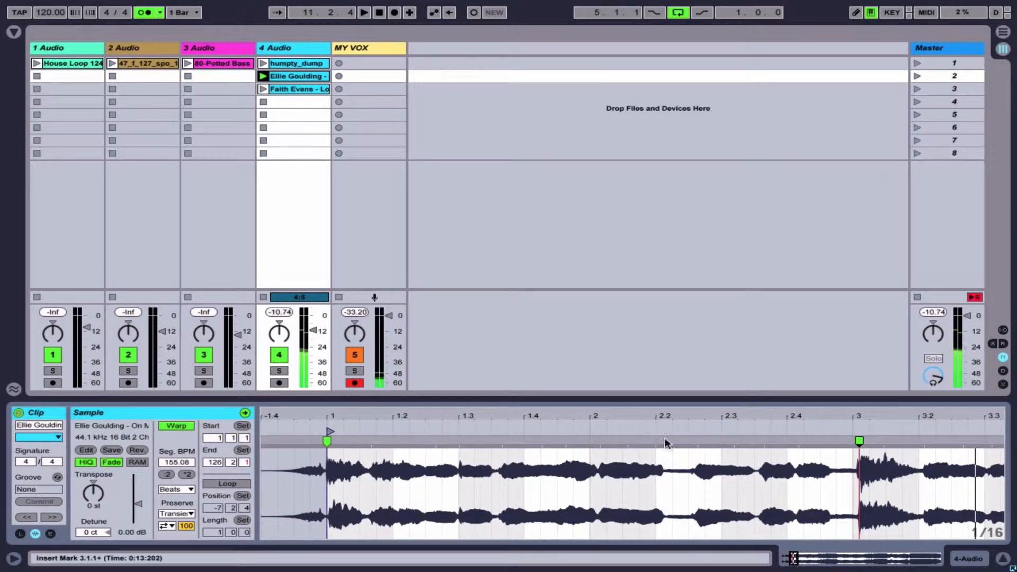
key("space")
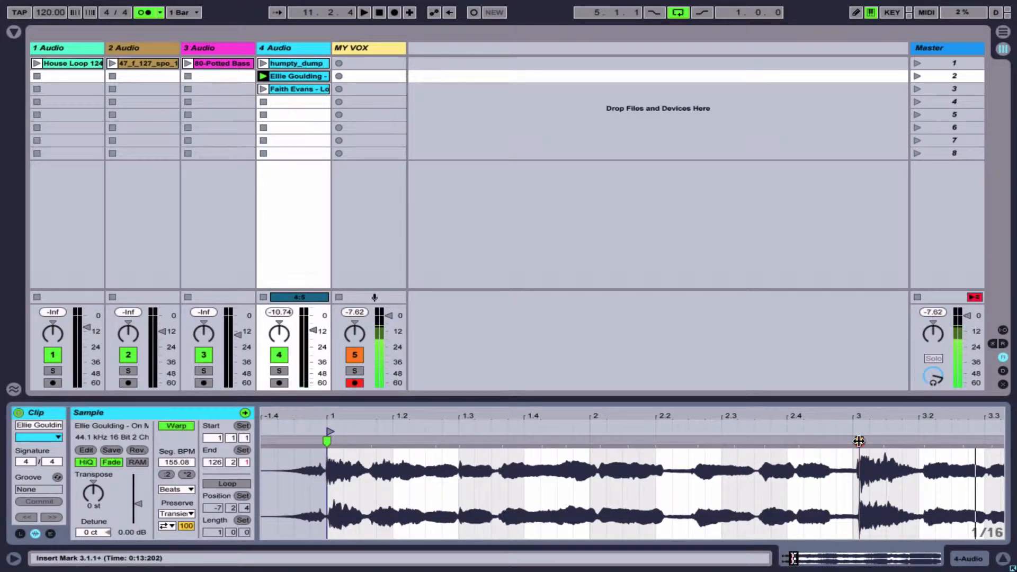
Place the second warp marker exactly on 3.1.1, slide the waveform beneath it onto the start of the hit, and replay the clip
left_click_drag(856, 441, 859, 504)
left_click(662, 463)
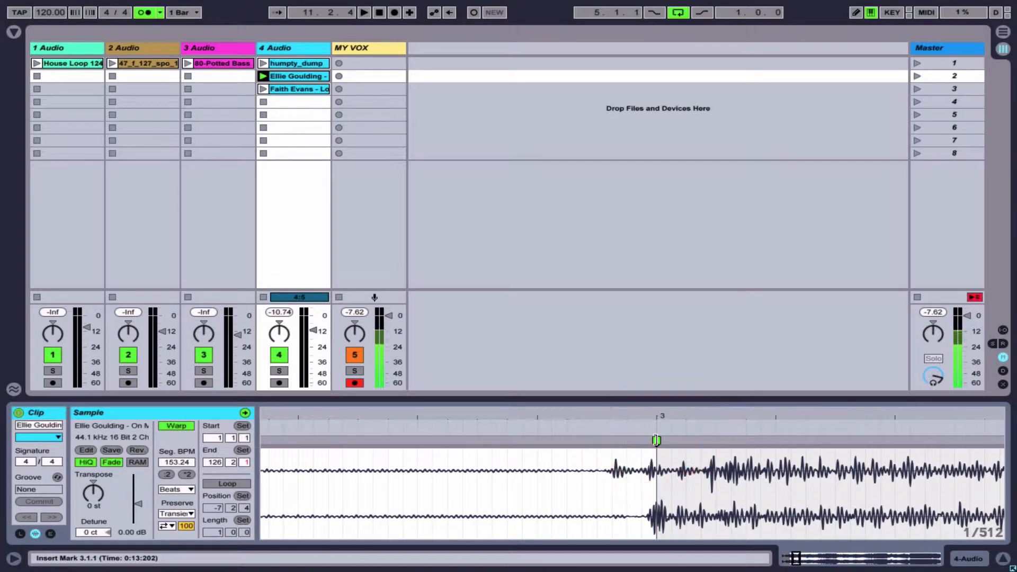
left_click_drag(656, 439, 702, 443)
left_click_drag(656, 419, 667, 340)
left_click_drag(668, 421, 797, 395)
key("space")
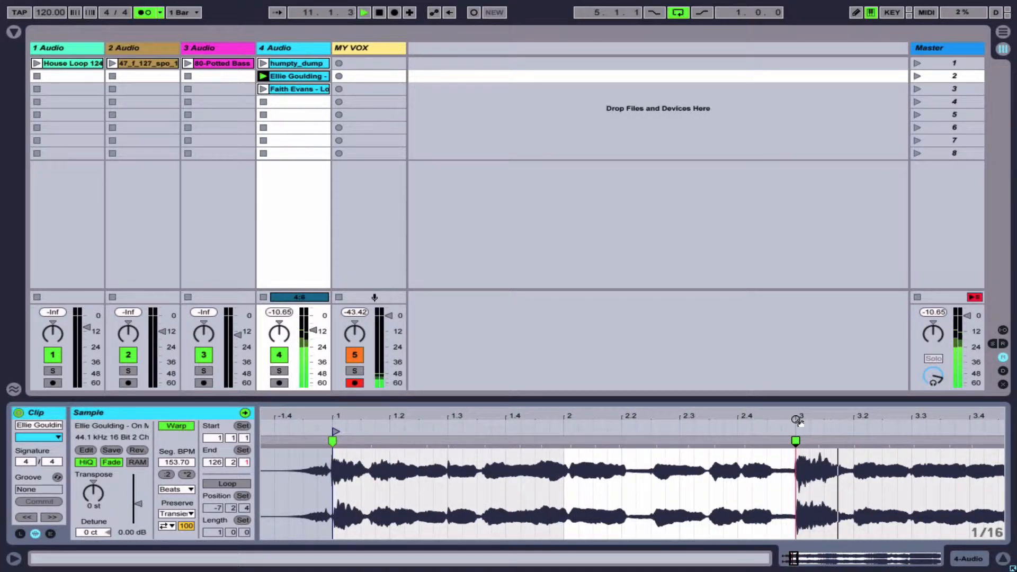
key("space")
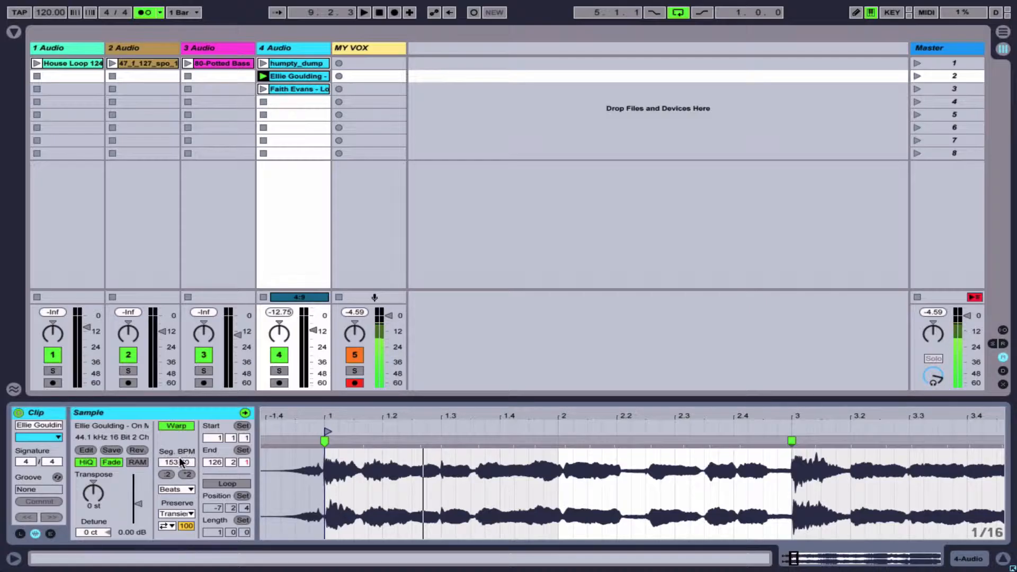
Compare the segment BPM of the warp markers at bars 1 and 3
double_click(324, 440)
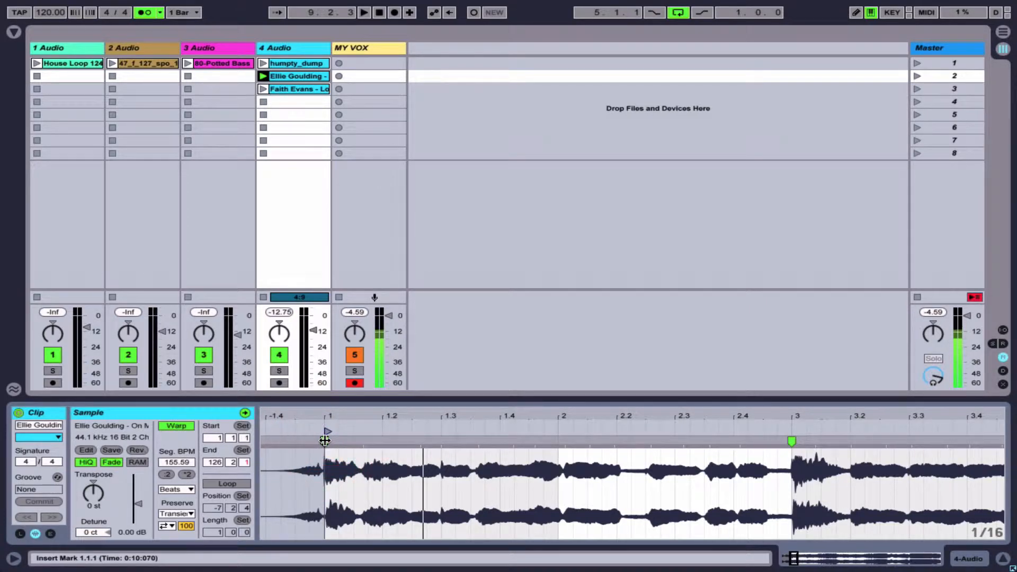
double_click(791, 441)
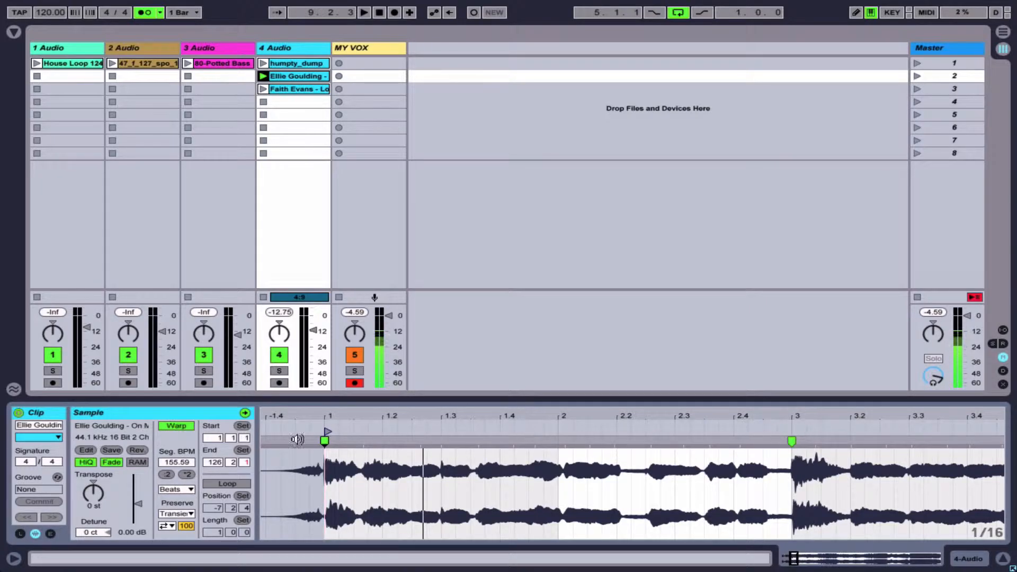
left_click(792, 441)
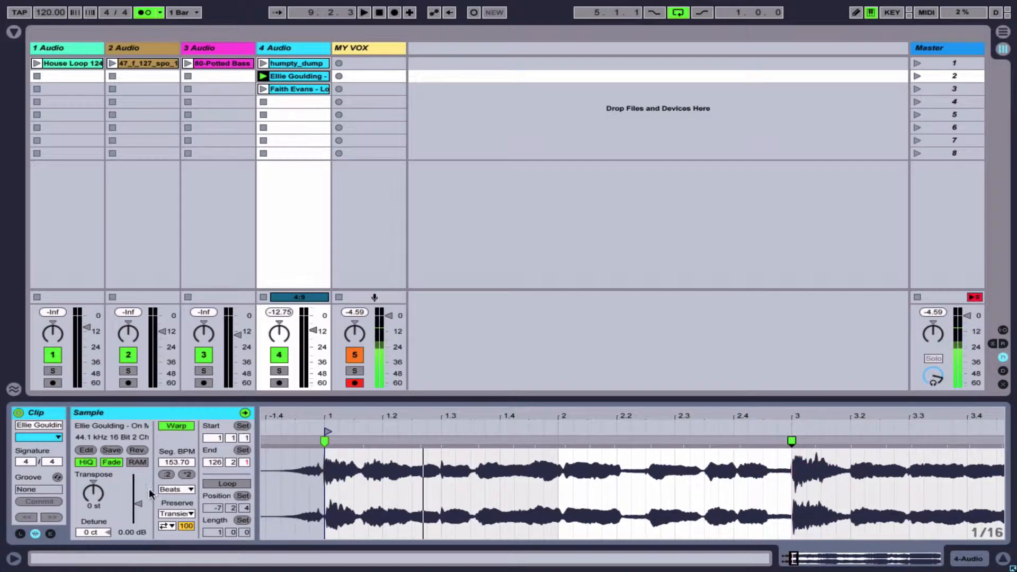
left_click(324, 442)
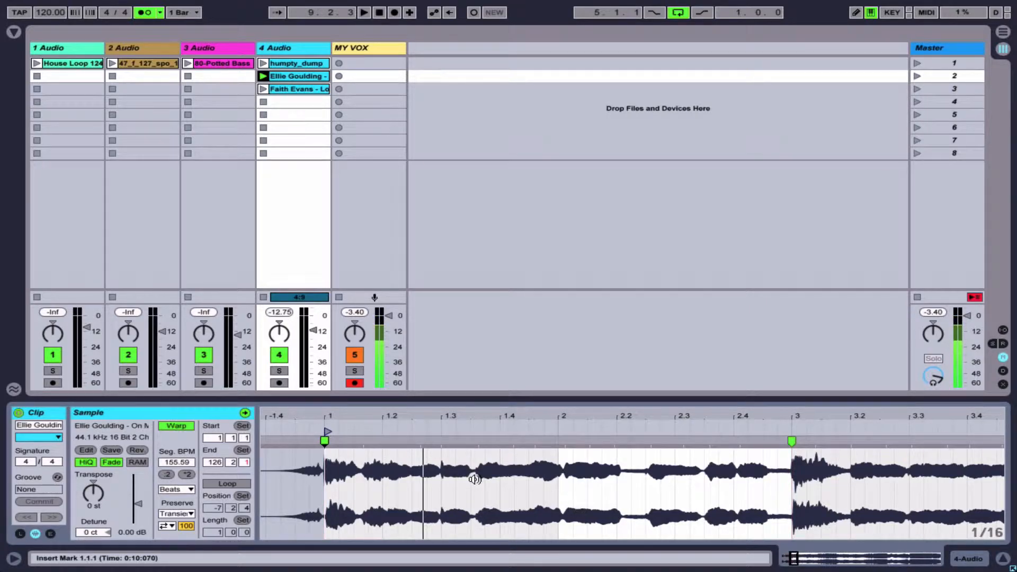
Set the project tempo to 155 BPM and play the warped clip against the metronome
left_click(51, 12)
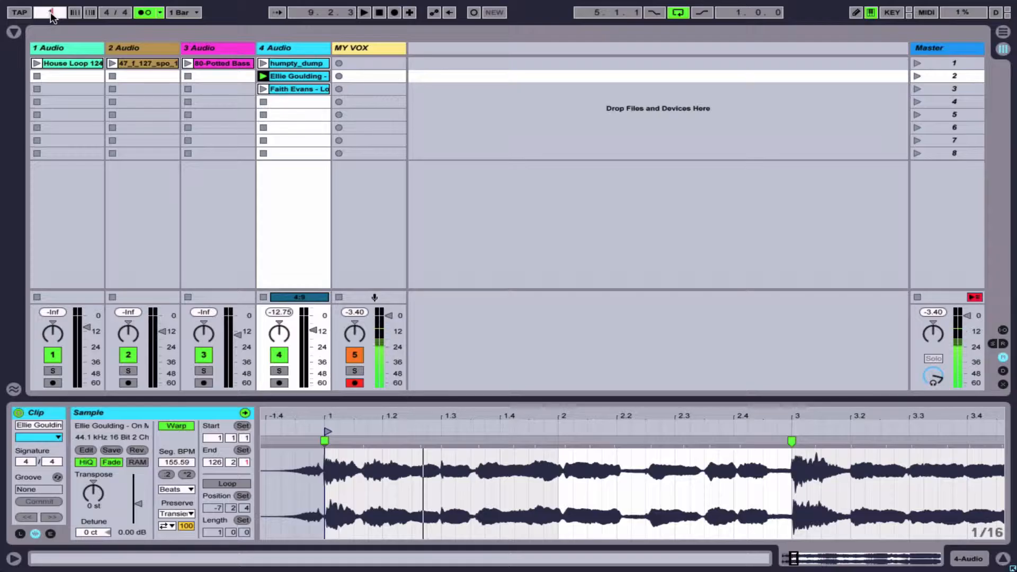
type("155")
key("Return")
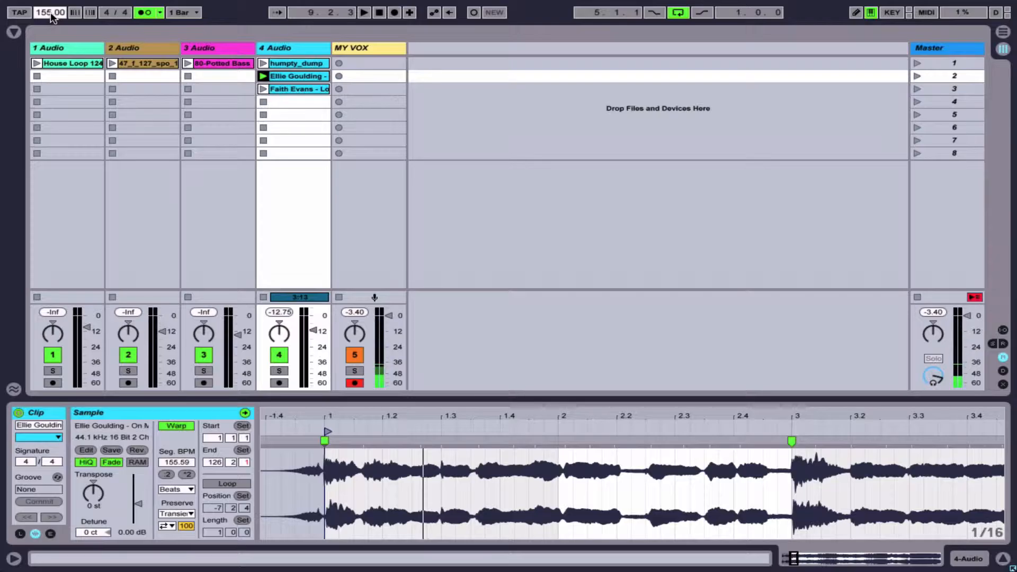
key("space")
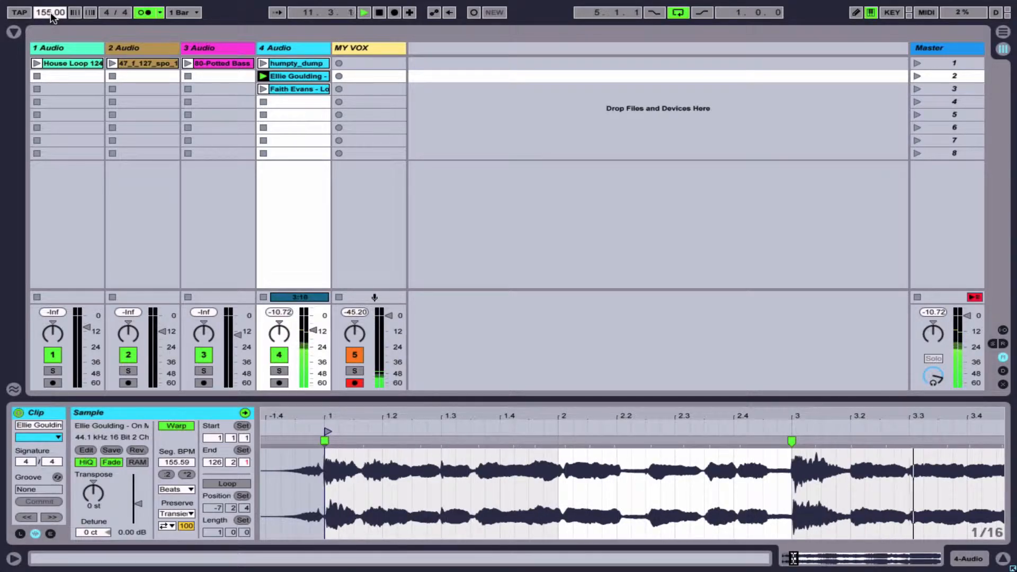
key("space")
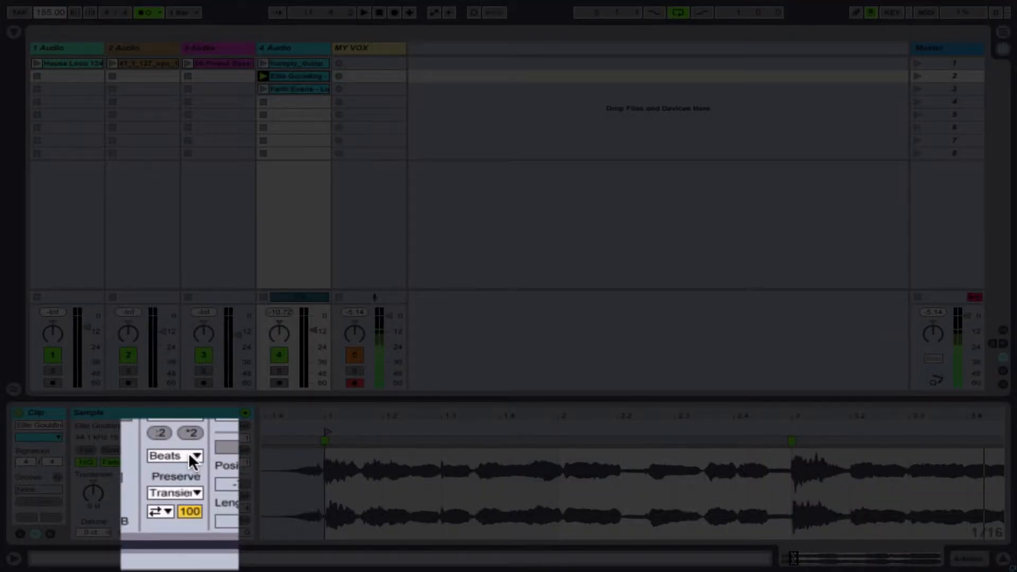
Look through the available warp modes and check the clip's warp markers at bars 1 and 3
left_click(189, 455)
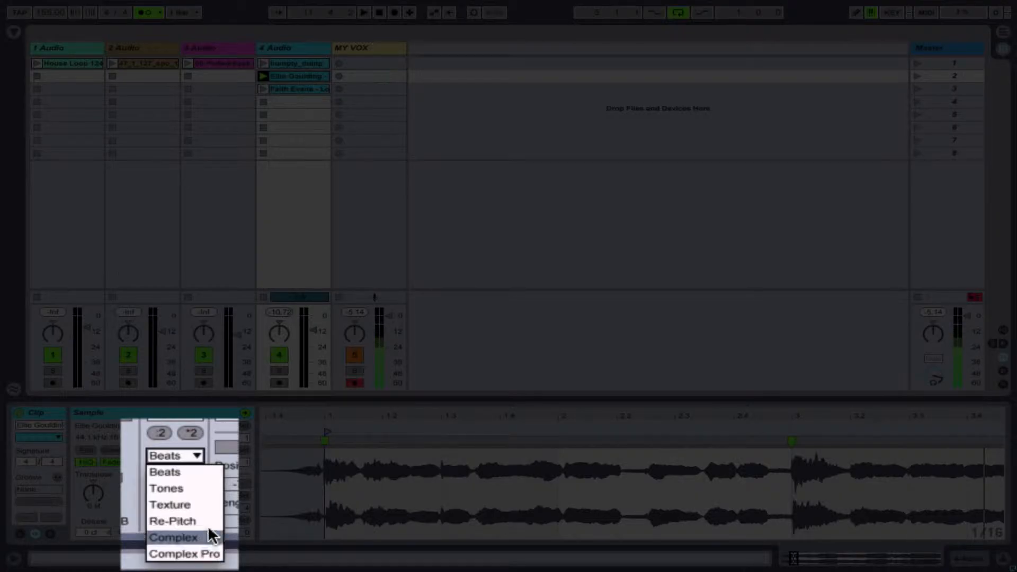
left_click(206, 442)
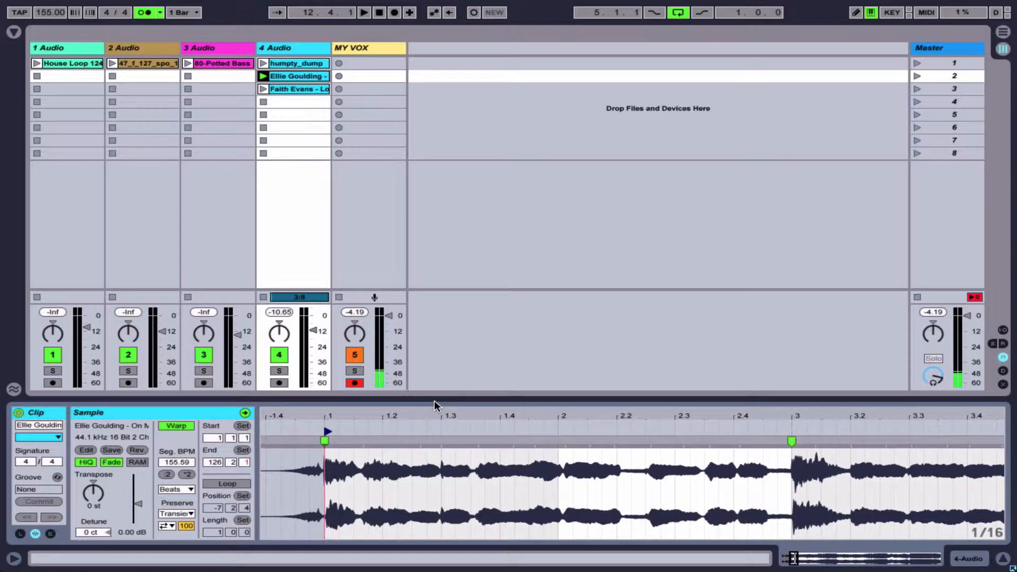
double_click(323, 439)
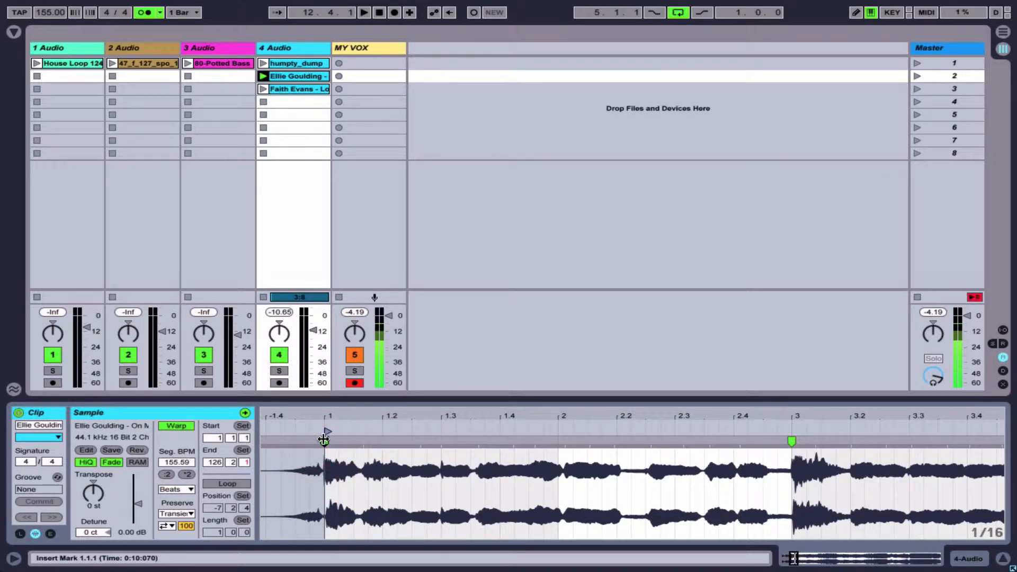
left_click(792, 440)
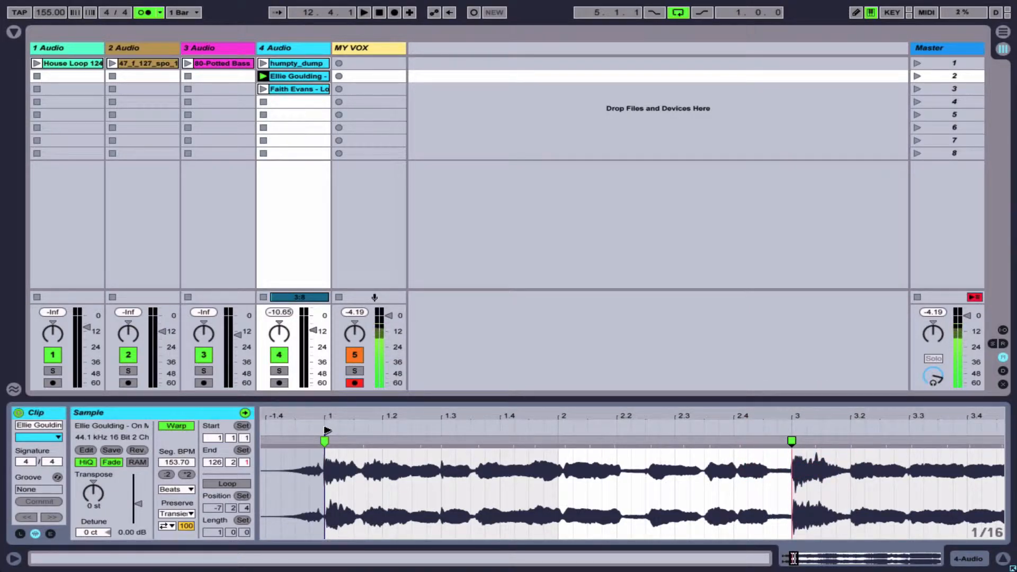
Move the clip's start marker to 1.1.3 and play the clip from there against the metronome
left_click_drag(327, 430, 365, 433)
left_click(360, 433)
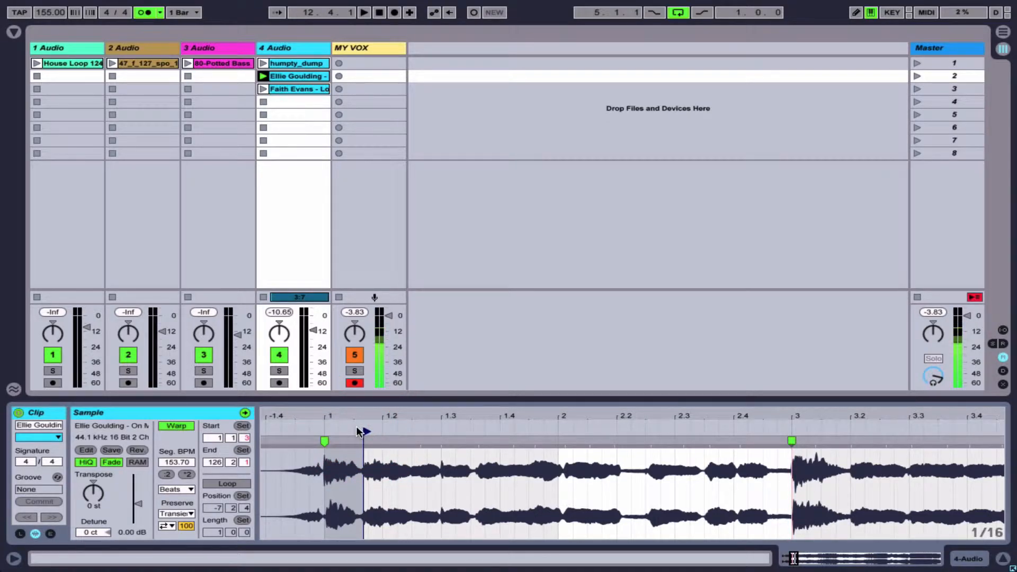
left_click(356, 428)
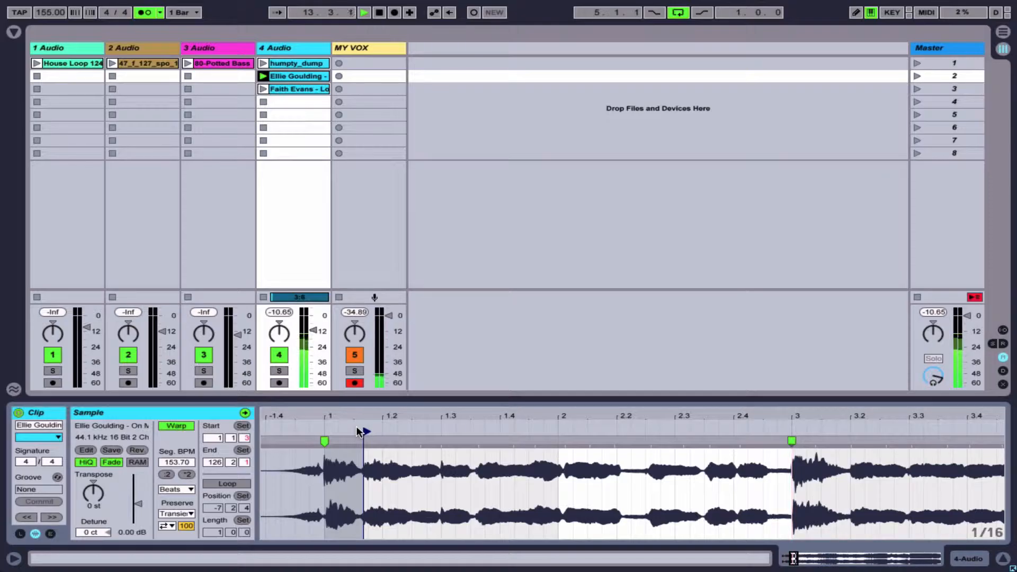
key("space")
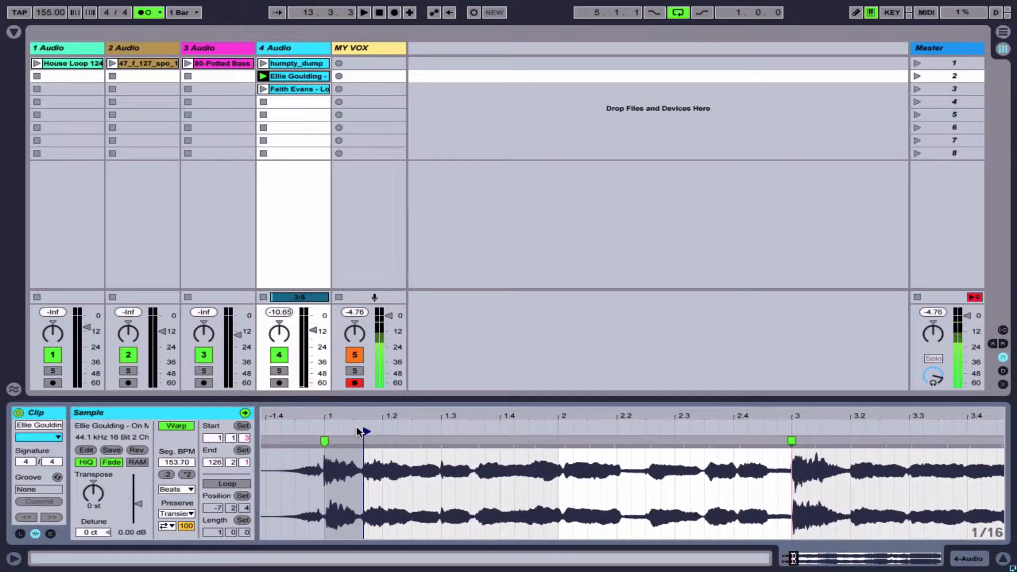
Auto-warp the rest of the clip from the 3.1.1 warp marker using Warp From Here, and review the generated markers
left_click_drag(372, 415, 373, 388)
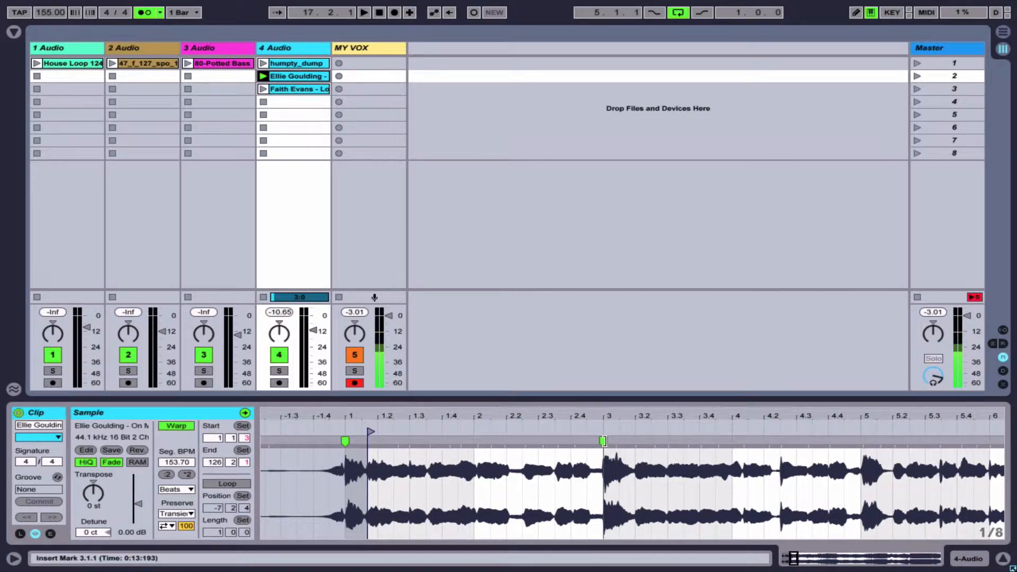
right_click(603, 442)
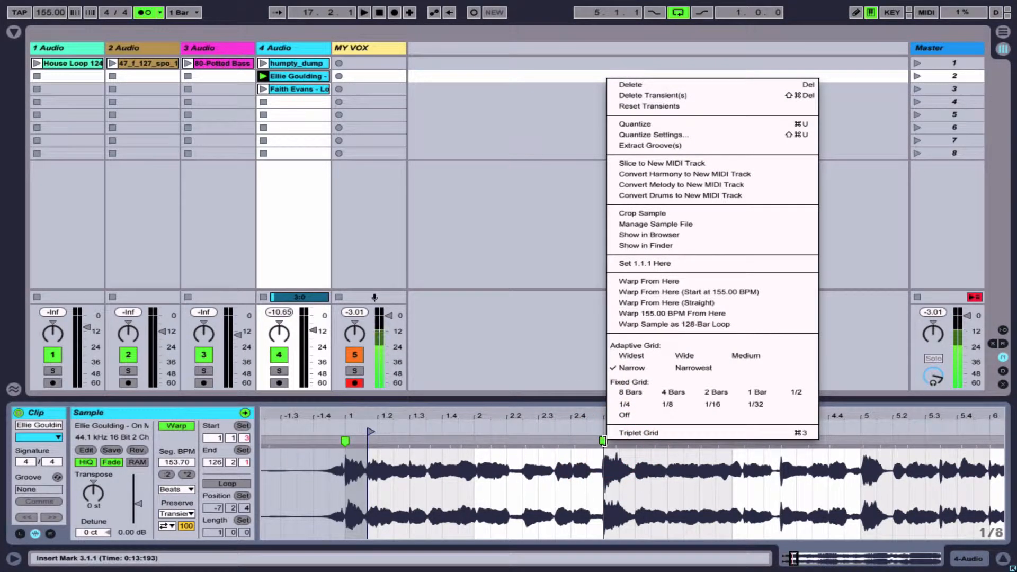
left_click(695, 281)
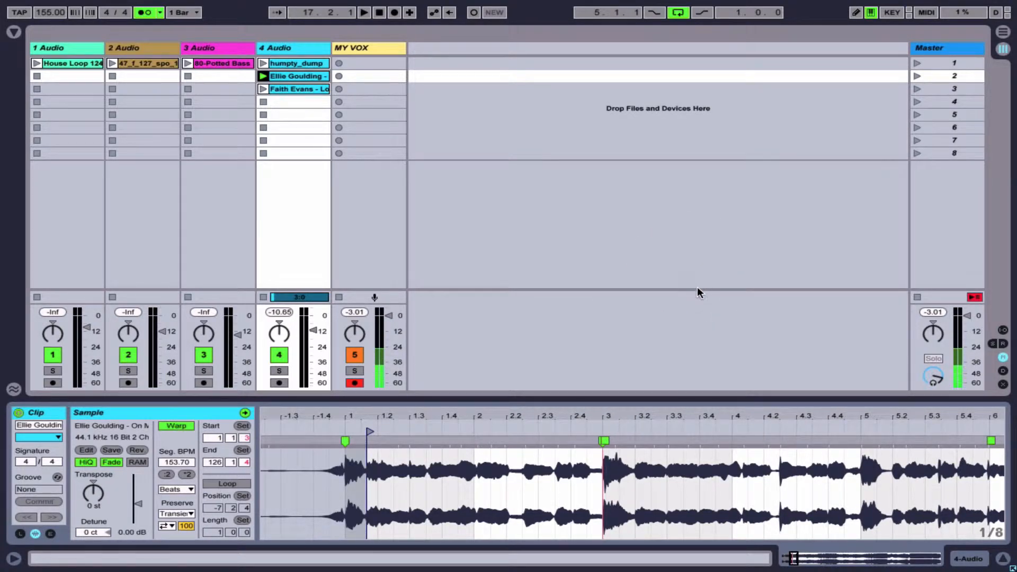
left_click_drag(617, 418, 576, 418)
scroll(573, 462, "right", 8)
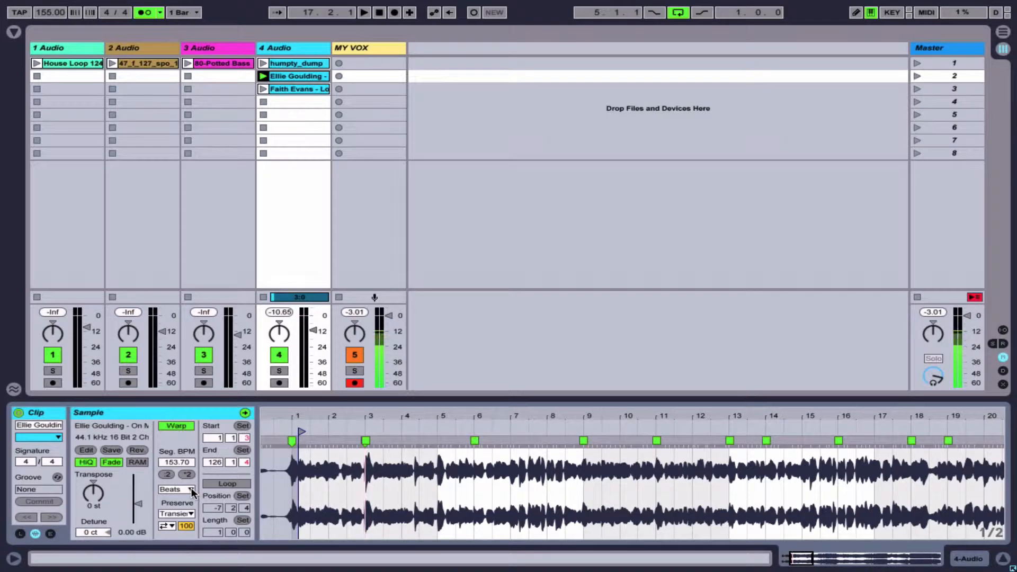
Turn off the metronome and play the auto-warped clip on its own in Beats mode
key("space")
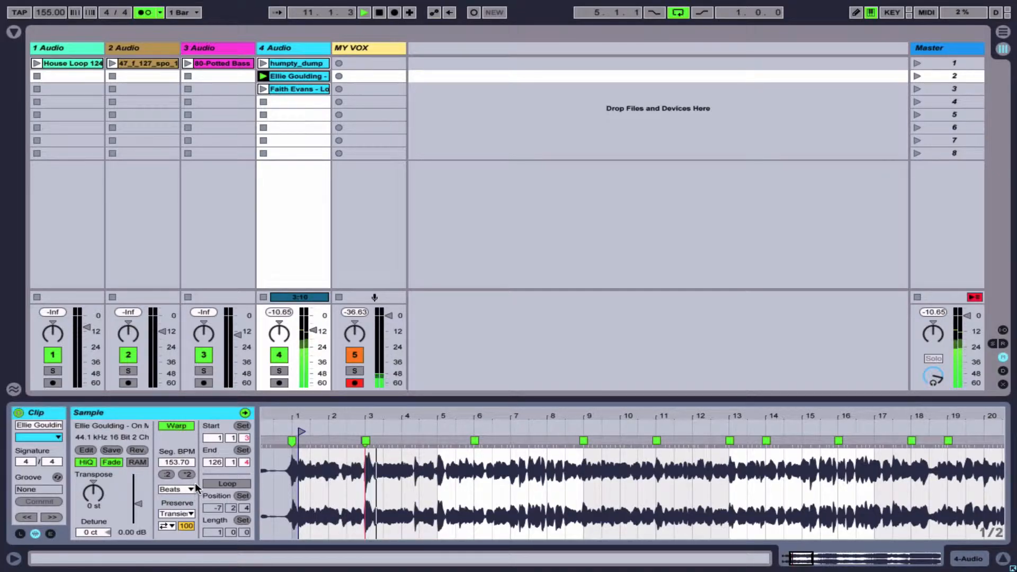
key("space")
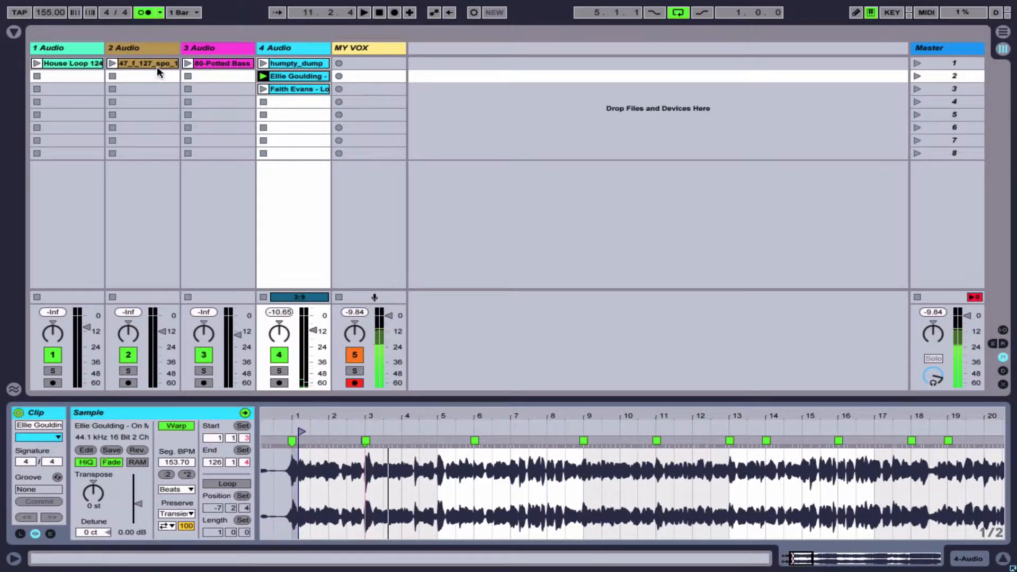
left_click(144, 12)
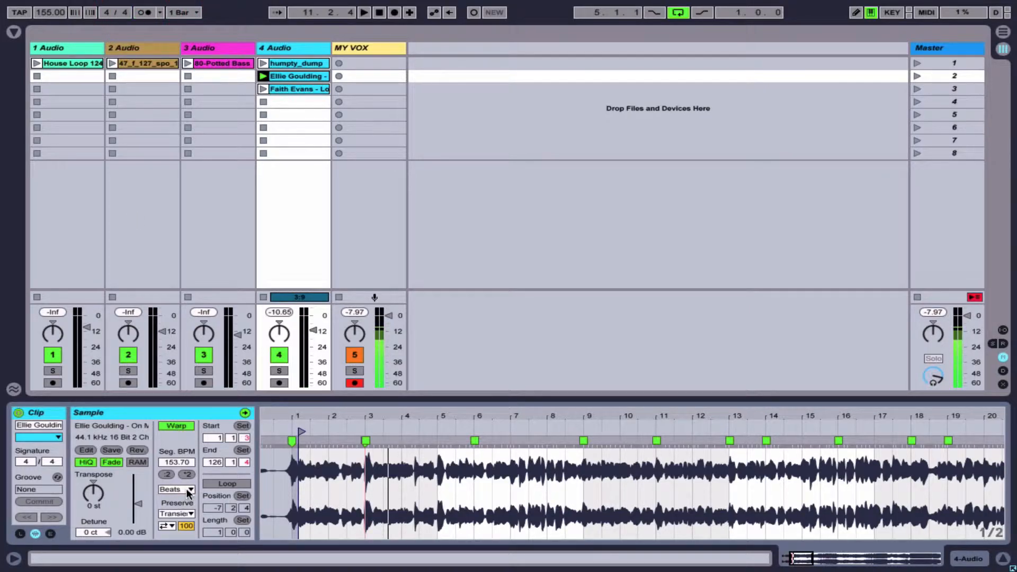
key("space")
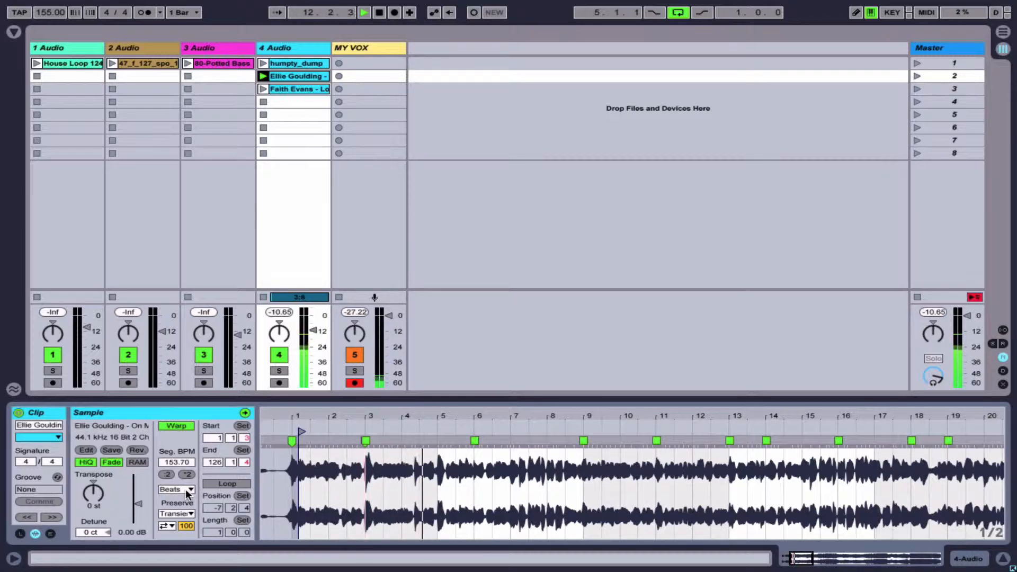
key("space")
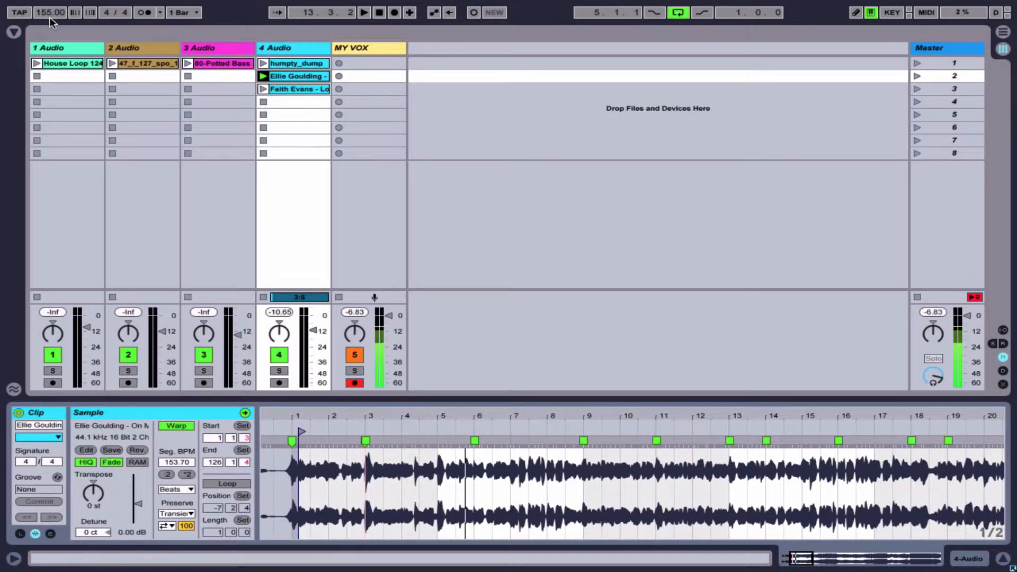
Set the project tempo to 120 BPM and play the clip in Beats mode at the slower speed
mouse_move(57, 16)
left_mouse_down()
mouse_move(57, 27)
mouse_move(59, 16)
left_mouse_up()
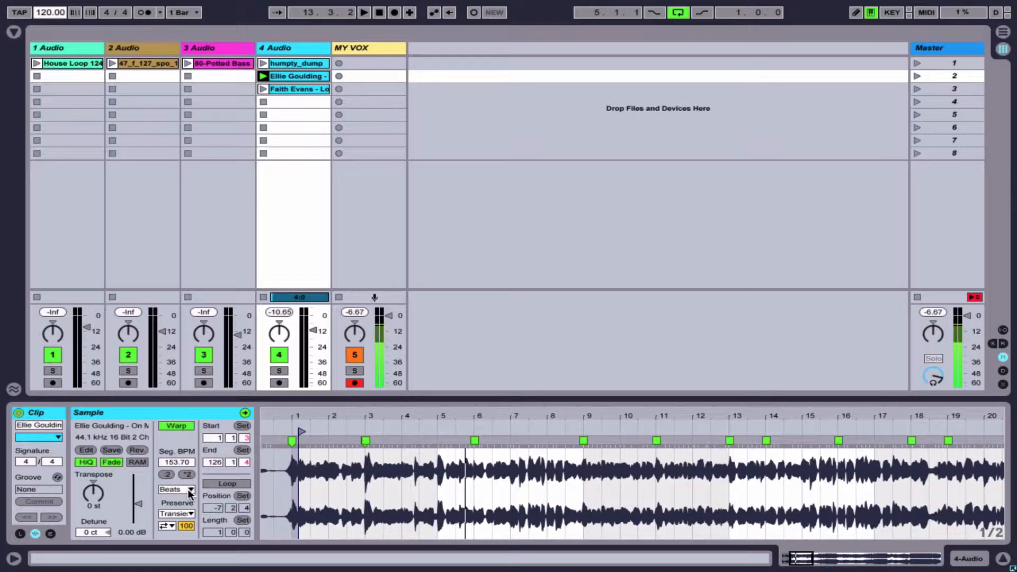
key("space")
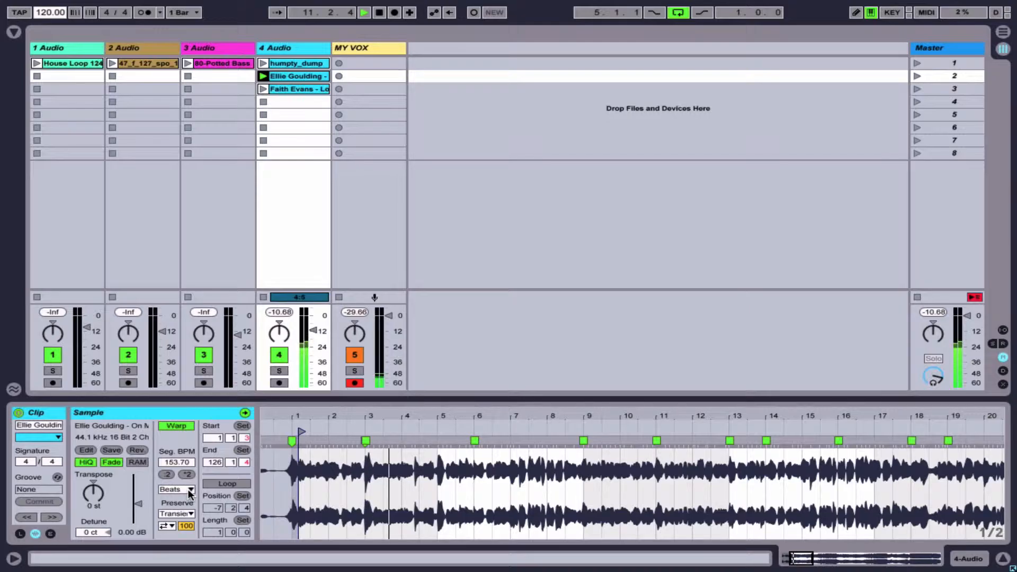
key("space")
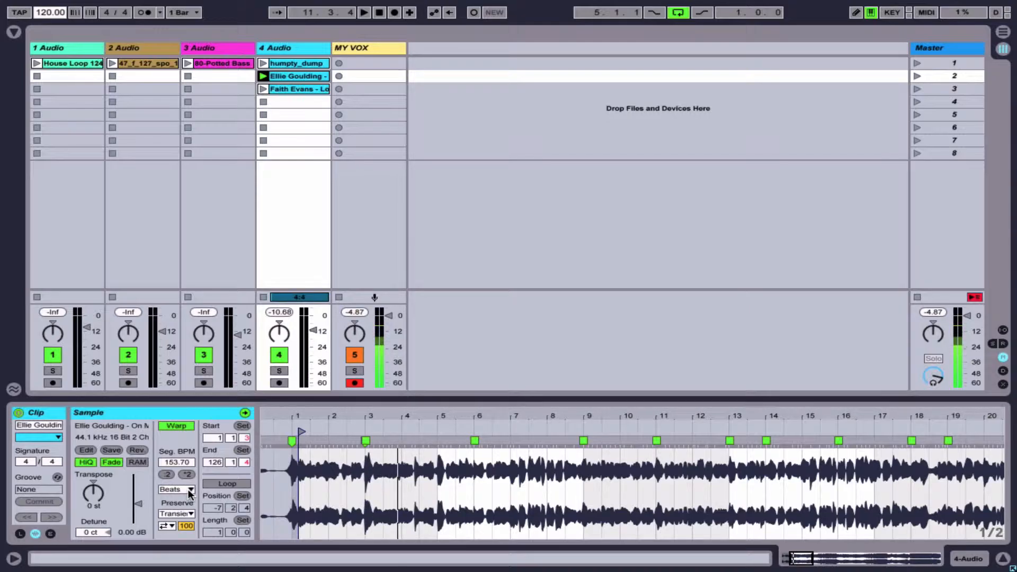
Change the clip's warp mode to Tones and play it at the current tempo
left_click(189, 492)
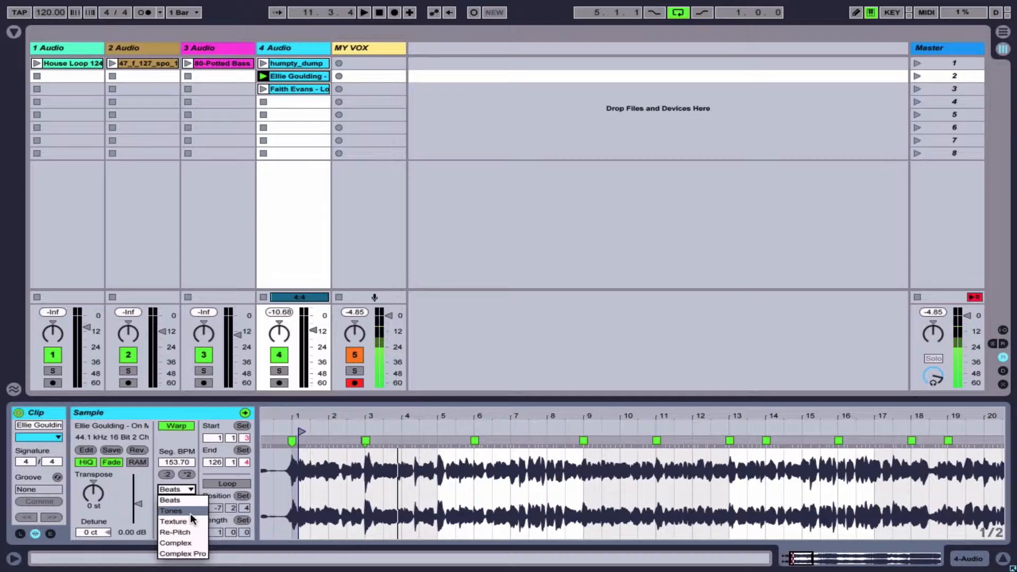
left_click(190, 513)
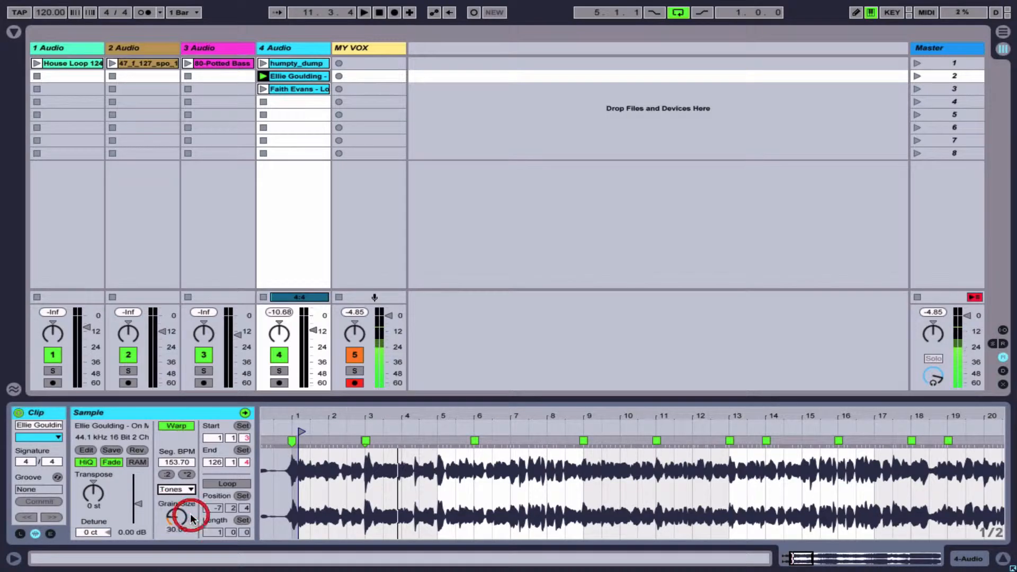
key("space")
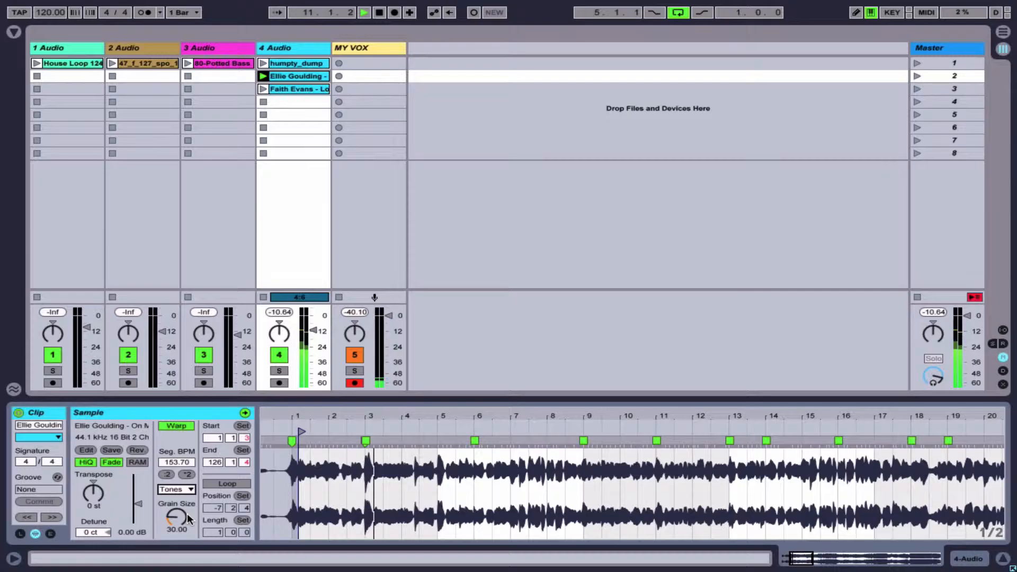
key("space")
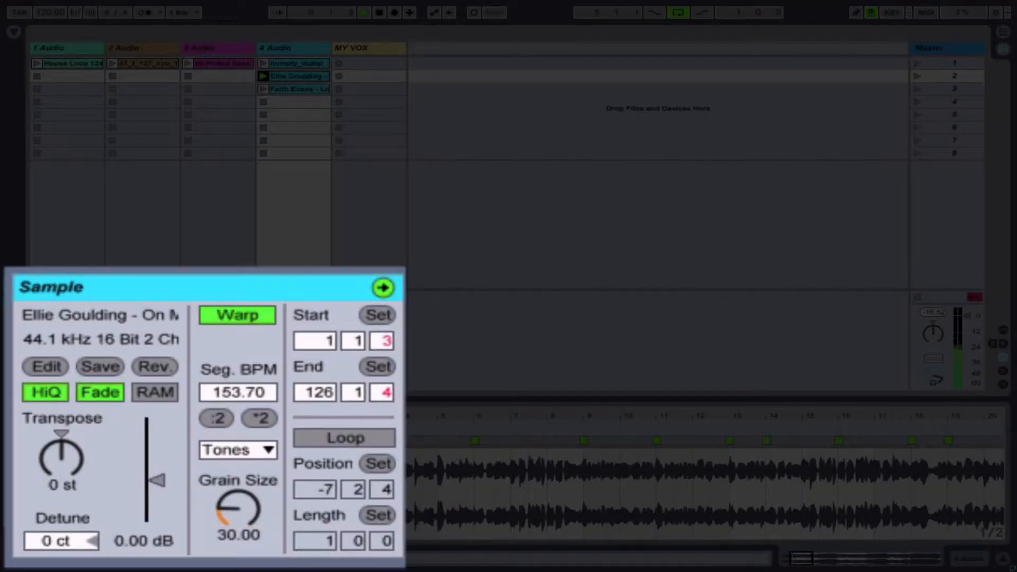
Vary the Tones grain size during playback, bringing it down to 12 and raising it again
left_click_drag(178, 520, 178, 500)
left_click_drag(238, 509, 237, 540)
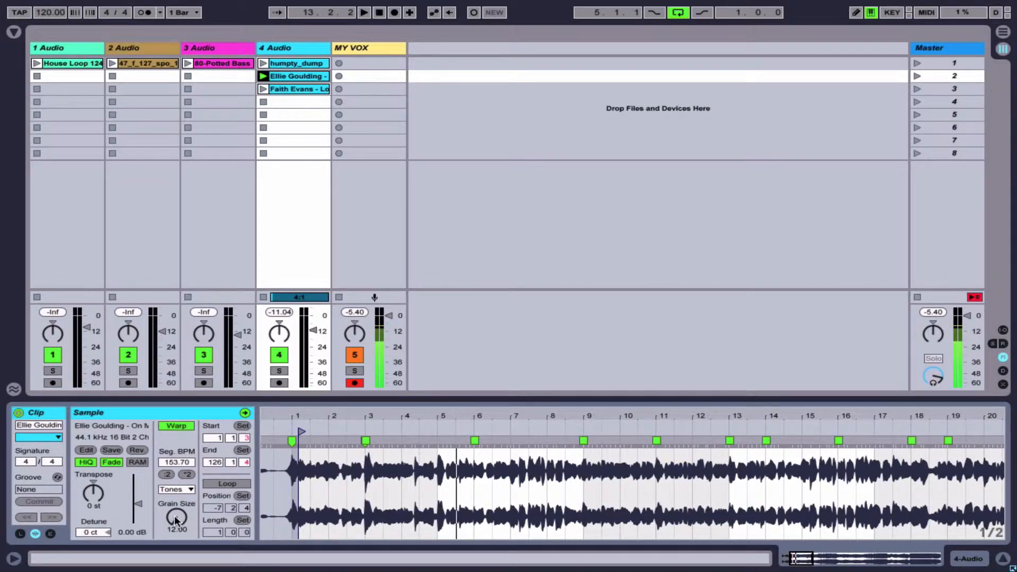
left_click_drag(174, 516, 174, 475)
Switch the clip's warp mode to Texture and select a tiny slice of the waveform near 1.1.4
left_click(186, 489)
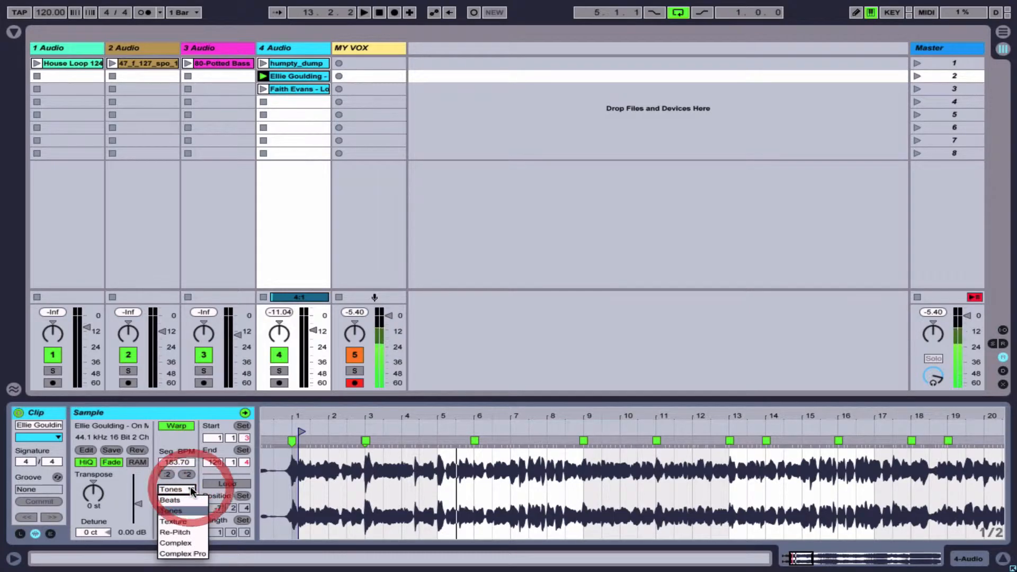
left_click(189, 522)
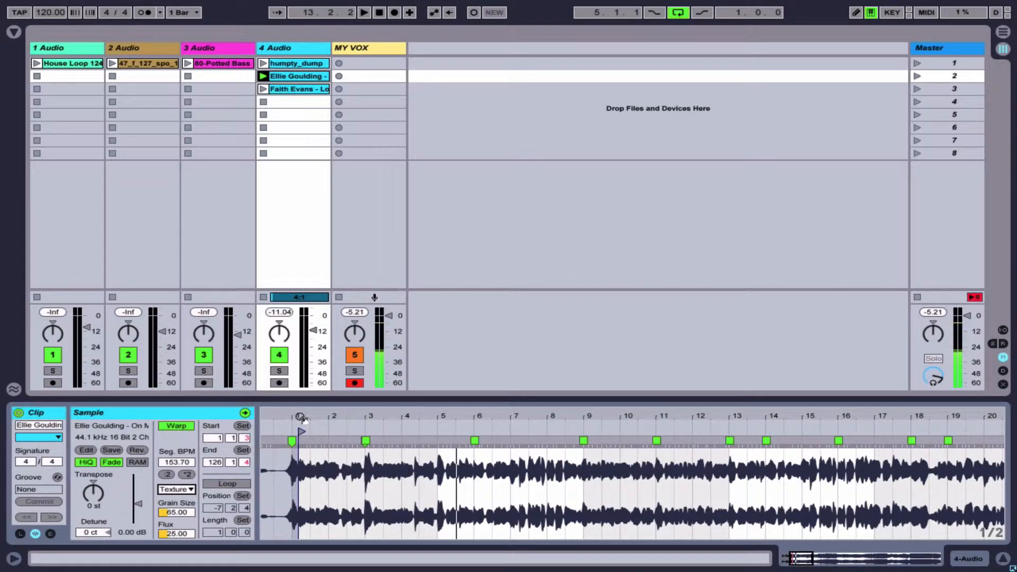
left_click_drag(299, 418, 300, 435)
left_click_drag(415, 436, 415, 456)
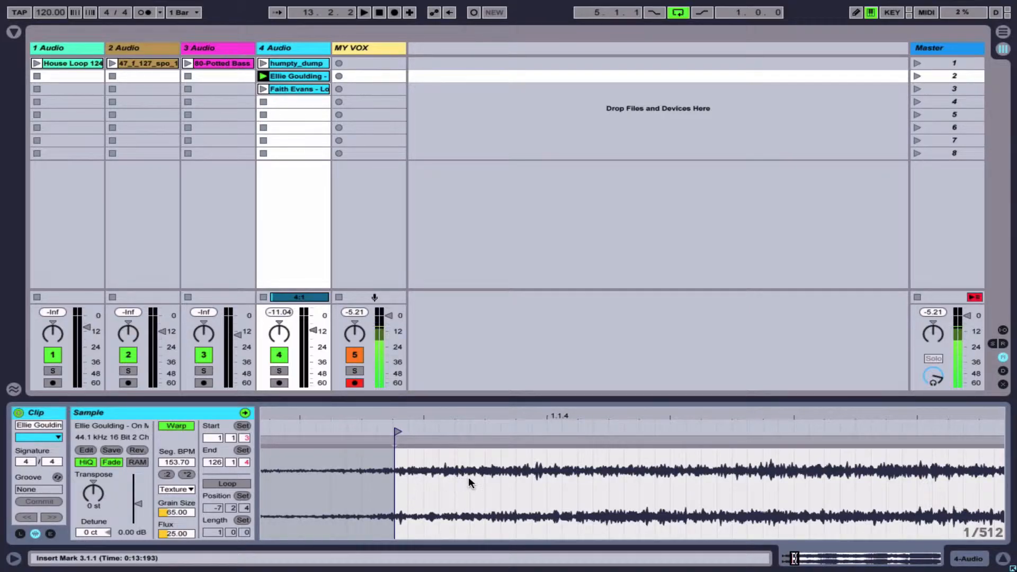
left_click_drag(470, 480, 588, 490)
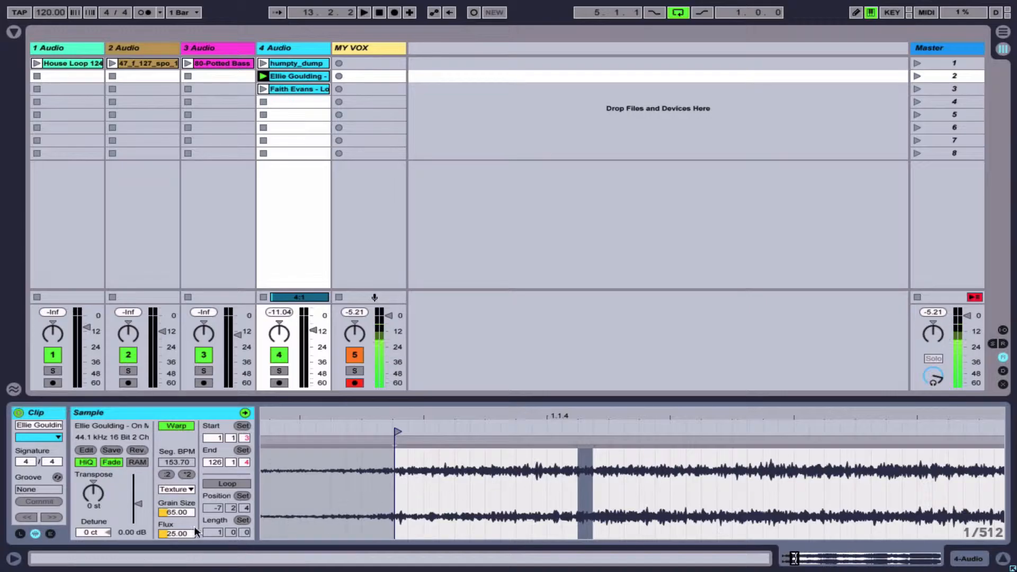
Set the Texture grain size to 30.55 and select several very short waveform slices between 1.1.3 and 1.1.4
left_click_drag(167, 512, 167, 530)
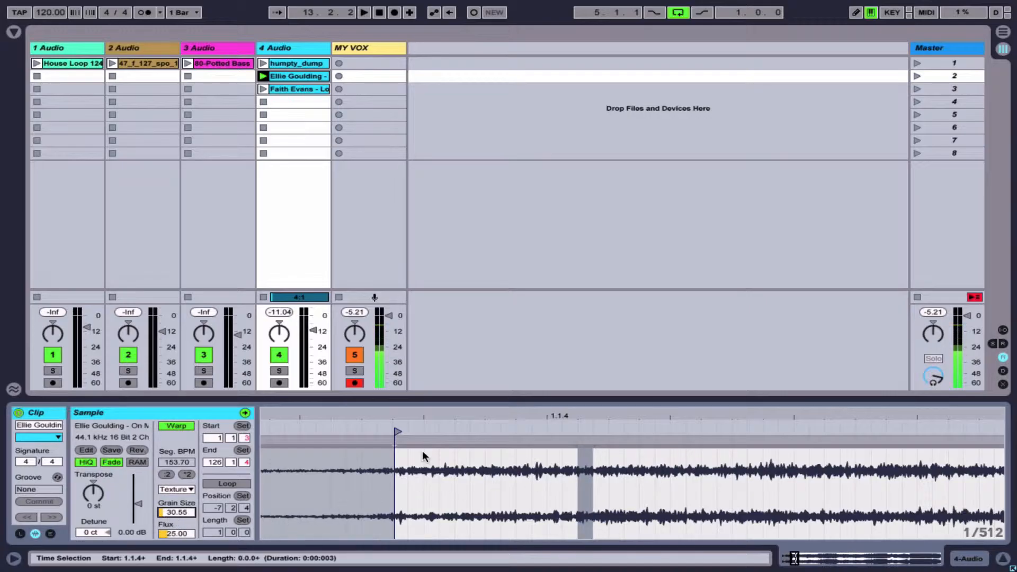
mouse_move(532, 418)
left_mouse_down()
mouse_move(531, 445)
mouse_move(531, 415)
left_mouse_up()
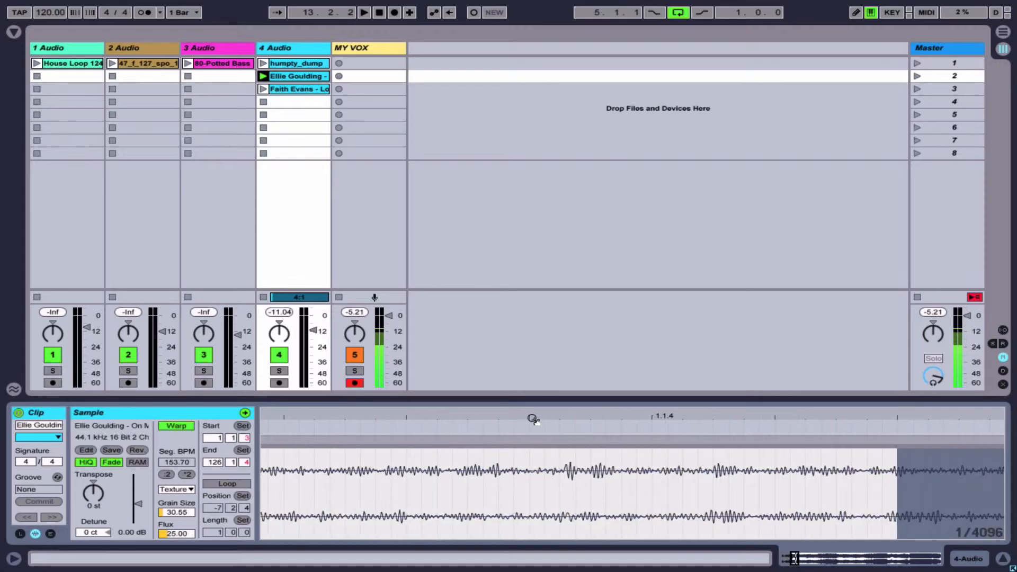
left_click(530, 485)
left_click_drag(530, 486, 540, 486)
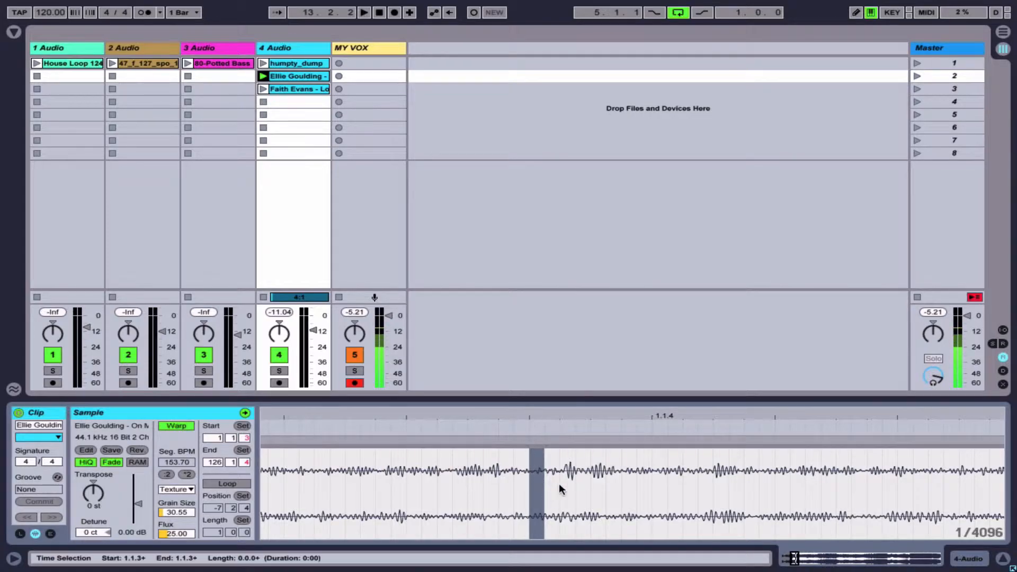
left_click_drag(547, 485, 590, 486)
mouse_move(527, 417)
left_mouse_down()
mouse_move(527, 390)
mouse_move(538, 420)
left_mouse_up()
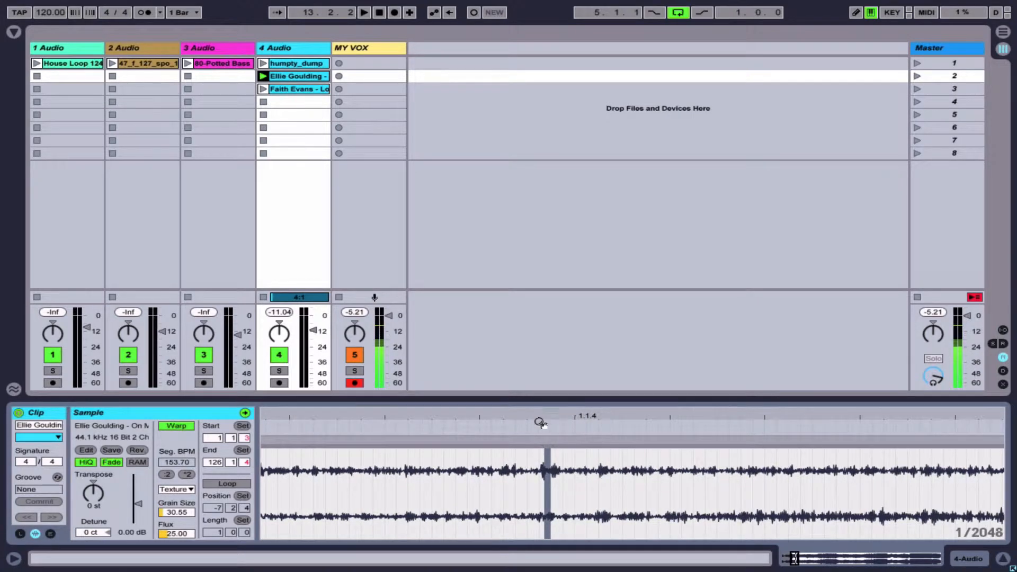
Set the Texture grain size to 65 and play the clip from its start marker
scroll(595, 495, "up", 3)
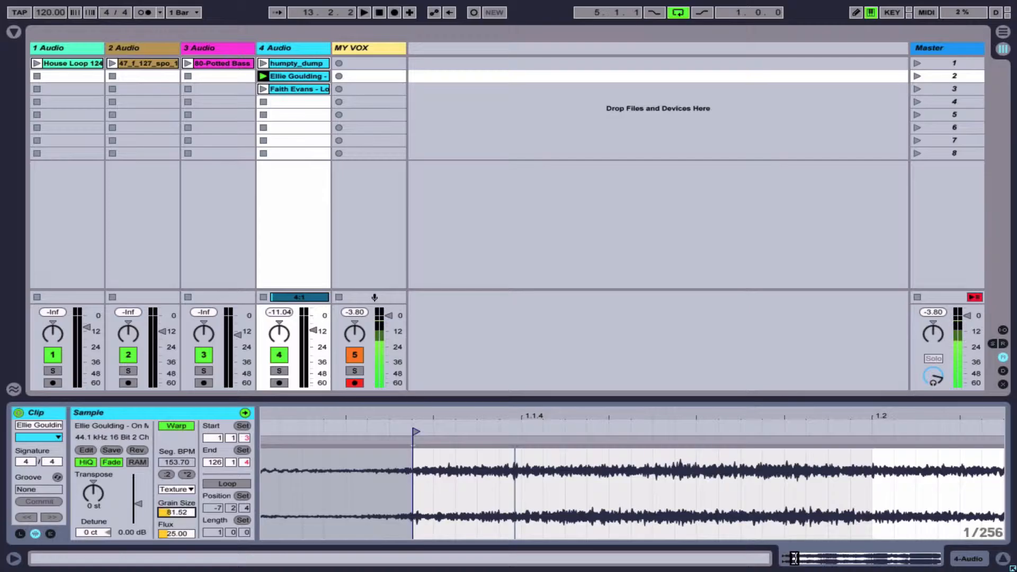
left_click_drag(180, 512, 184, 518)
left_click_drag(409, 420, 409, 391)
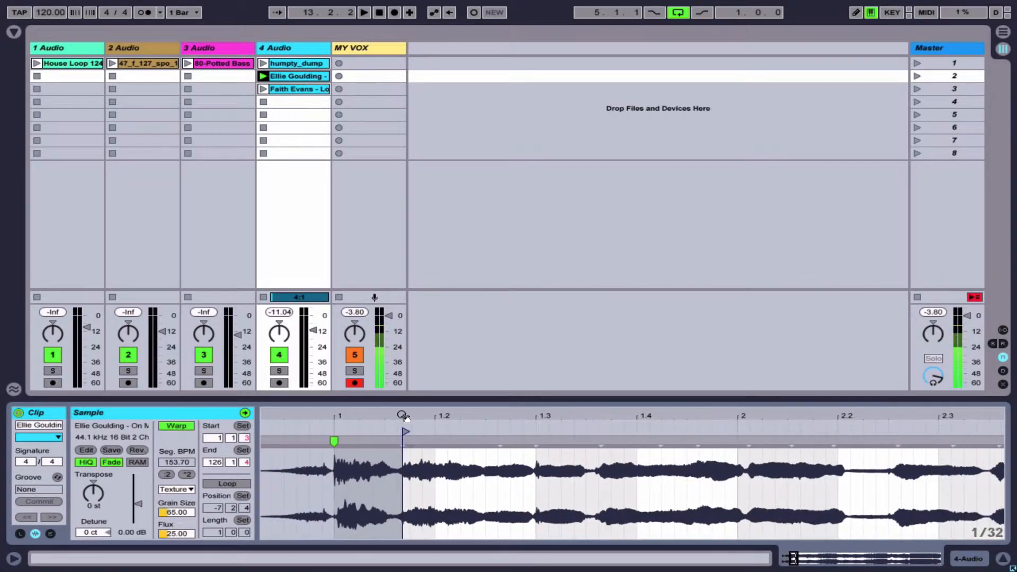
key("space")
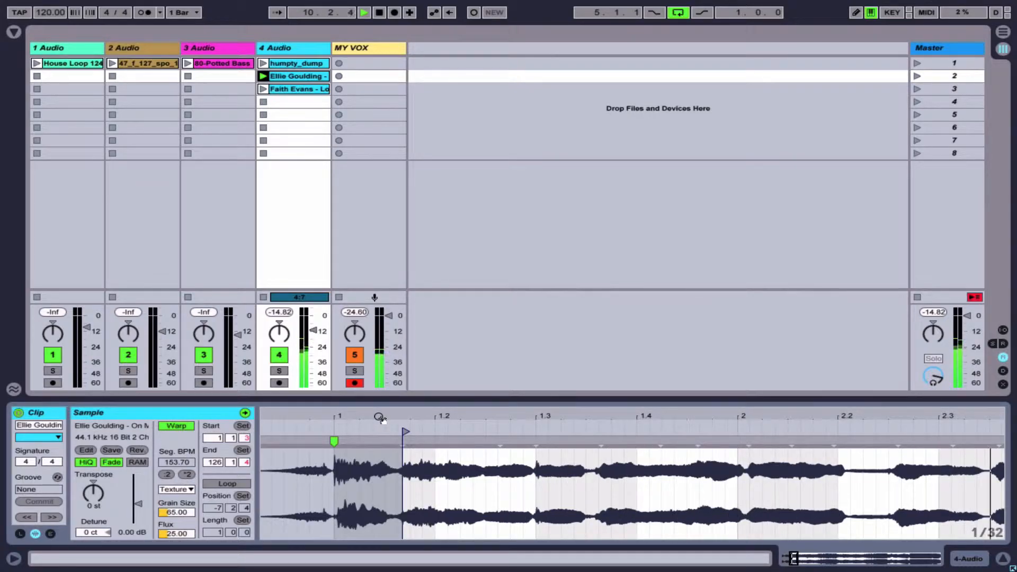
Vary the Texture grain size while auditioning the clip, taking it down to 2.00 and up to 263.00
key("space")
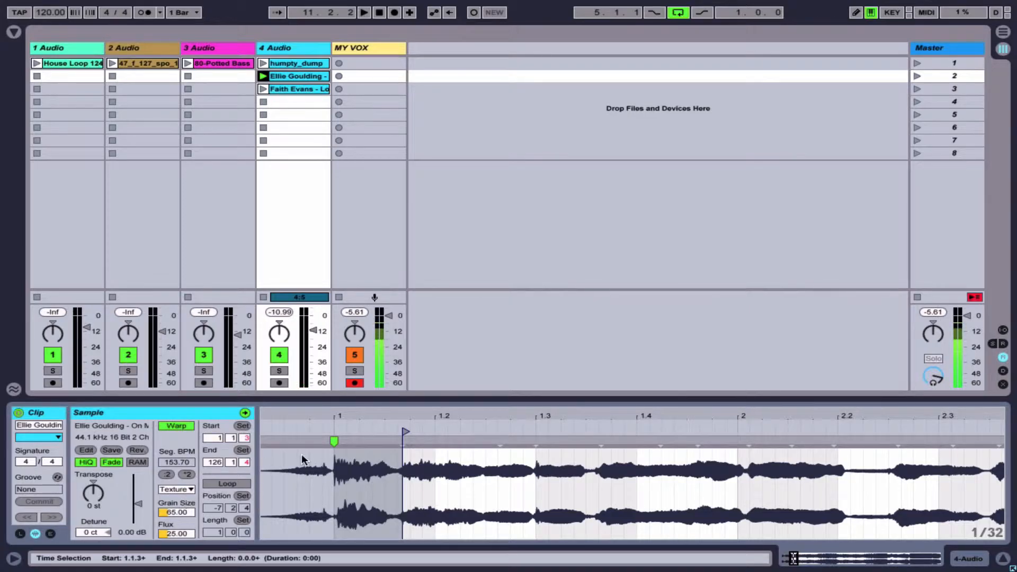
left_click_drag(413, 413, 414, 389)
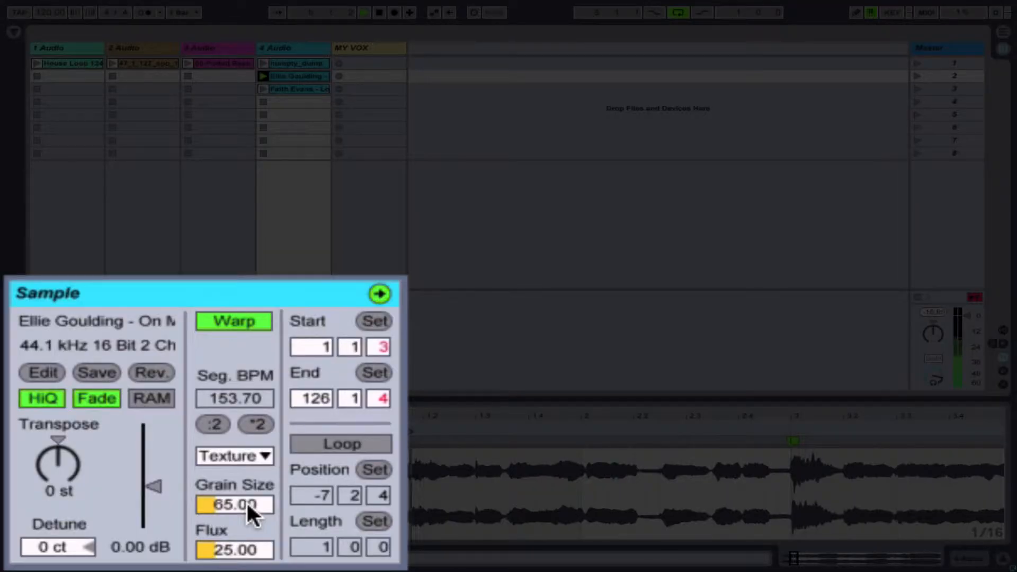
left_click_drag(182, 511, 182, 529)
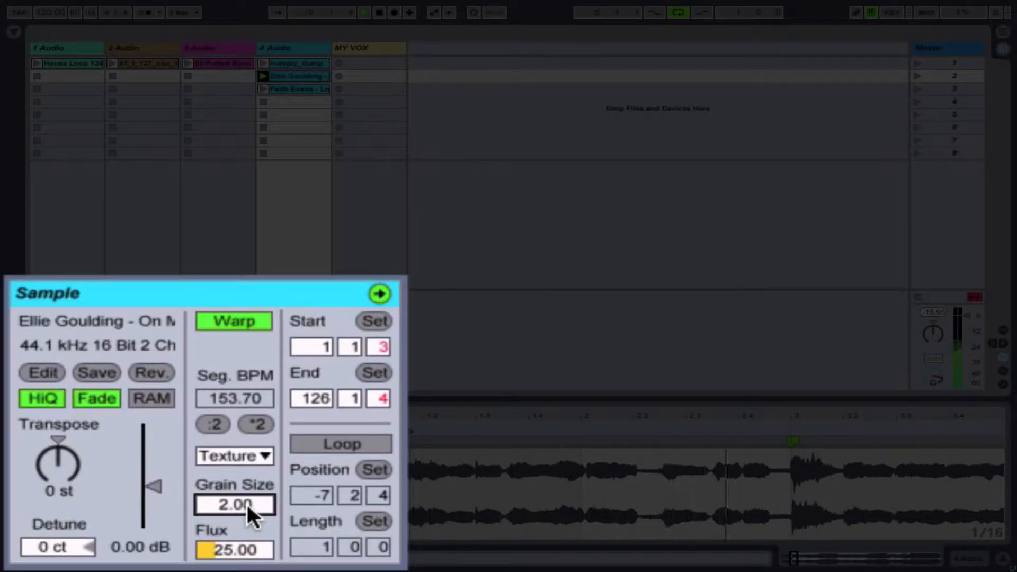
left_click_drag(247, 504, 247, 472)
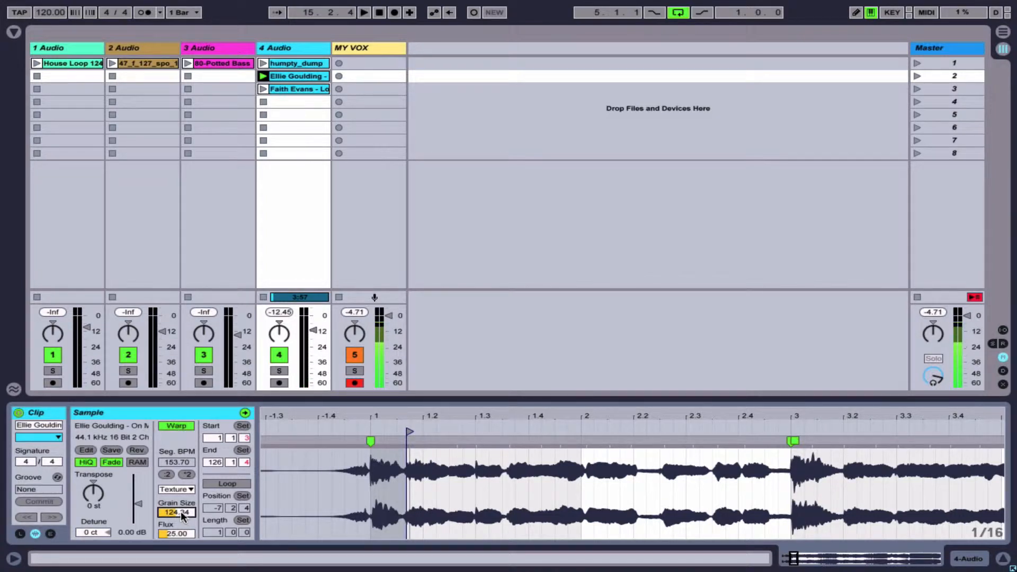
type("2.00")
left_click_drag(179, 511, 179, 445)
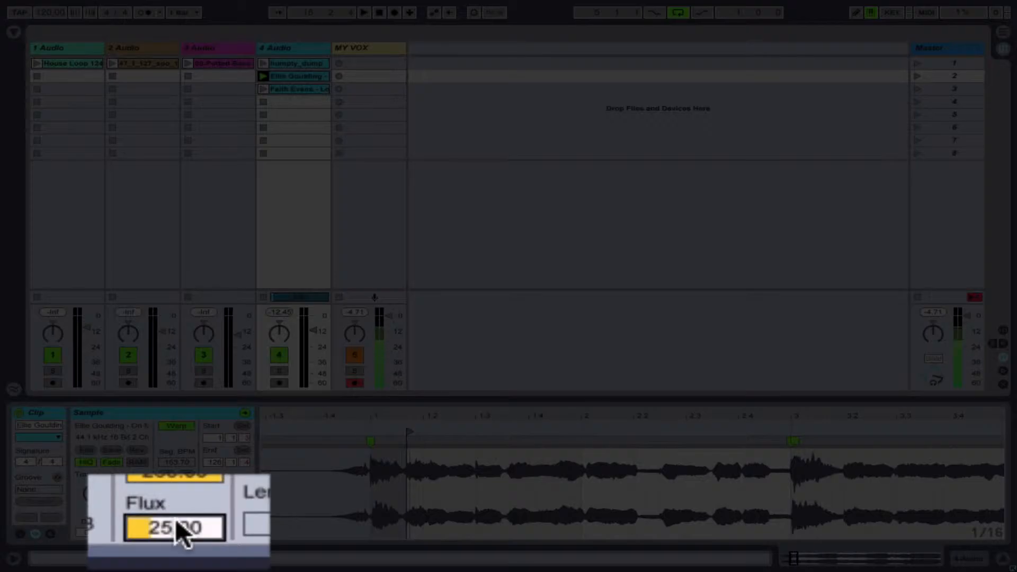
Set the Texture grain size to 260.96 and raise Flux to 100.00 while the clip plays
left_click_drag(176, 520, 175, 494)
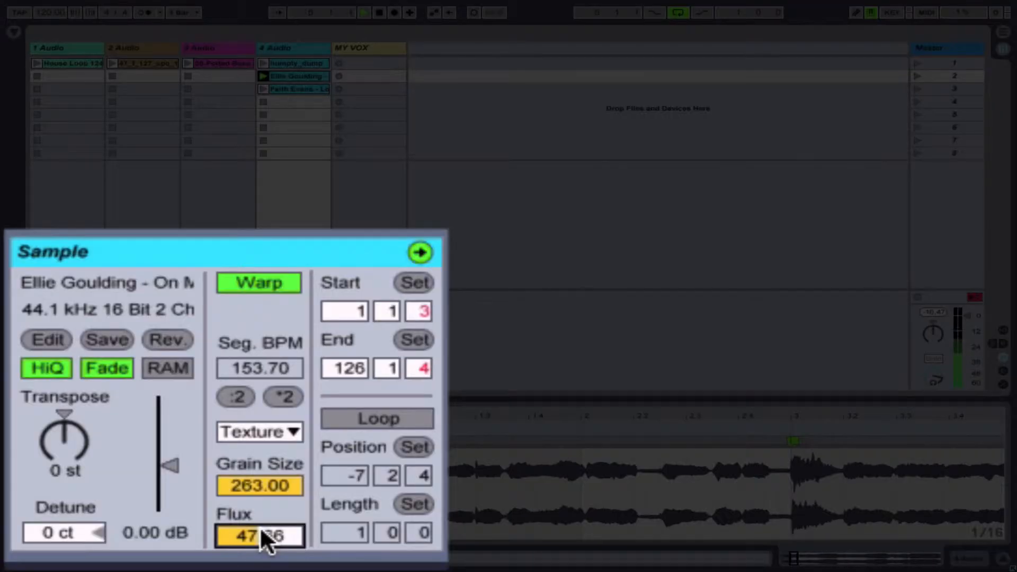
left_click(176, 512)
left_click_drag(269, 482, 269, 483)
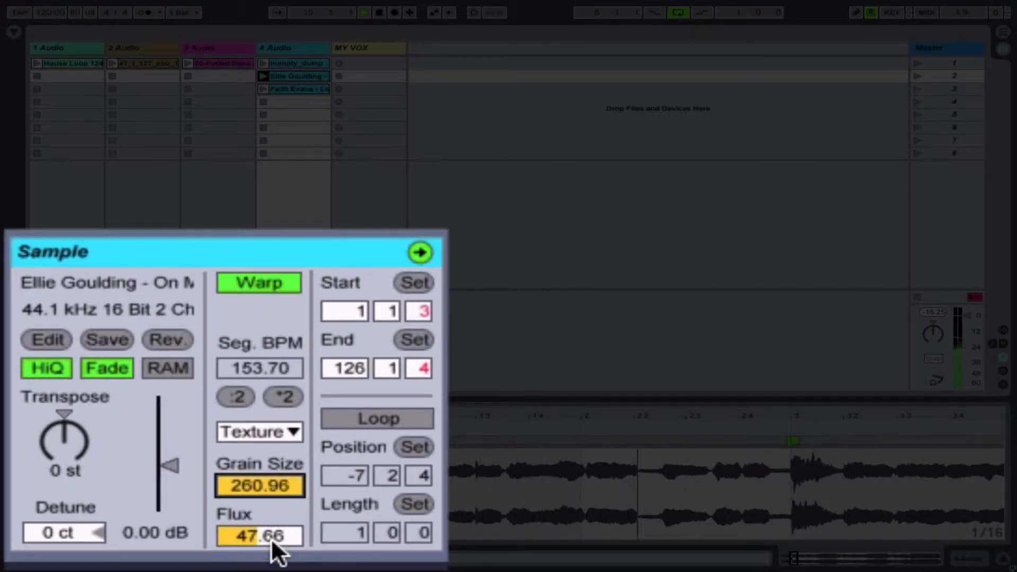
left_click_drag(275, 540, 274, 509)
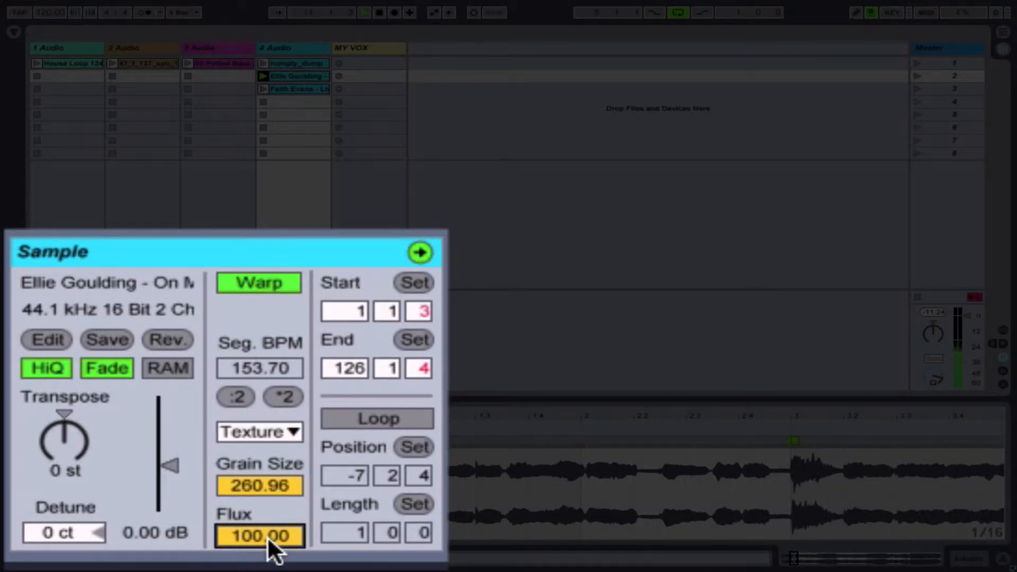
Lower the Texture Flux to 0.00 and the grain size to 36.66
left_click_drag(273, 526, 273, 571)
left_click_drag(275, 484, 275, 515)
left_click_drag(259, 486, 259, 507)
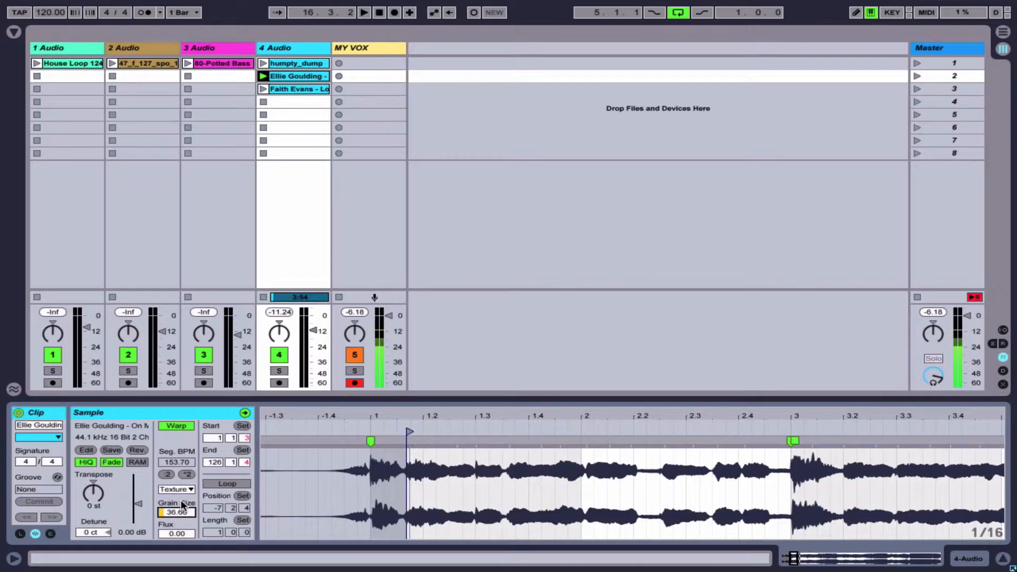
Switch the Ellie Goulding clip's warp mode to Re-Pitch and play it from its start marker
left_click(189, 490)
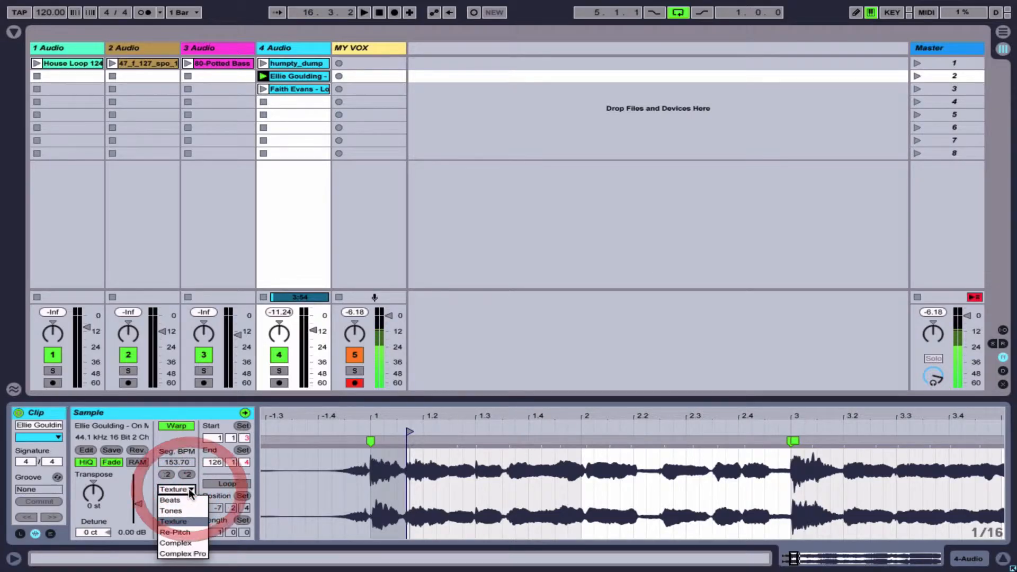
left_click(190, 530)
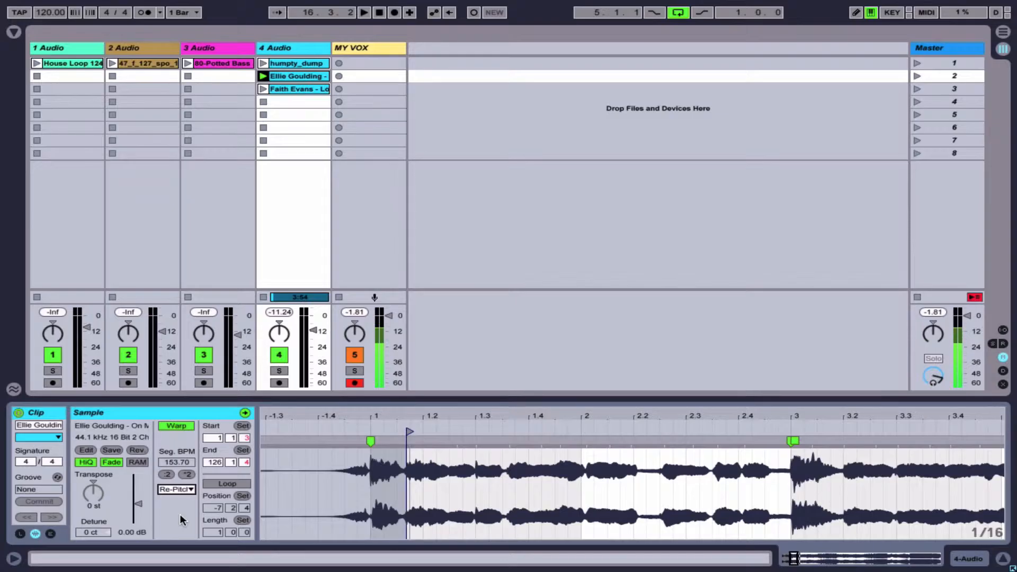
key("space")
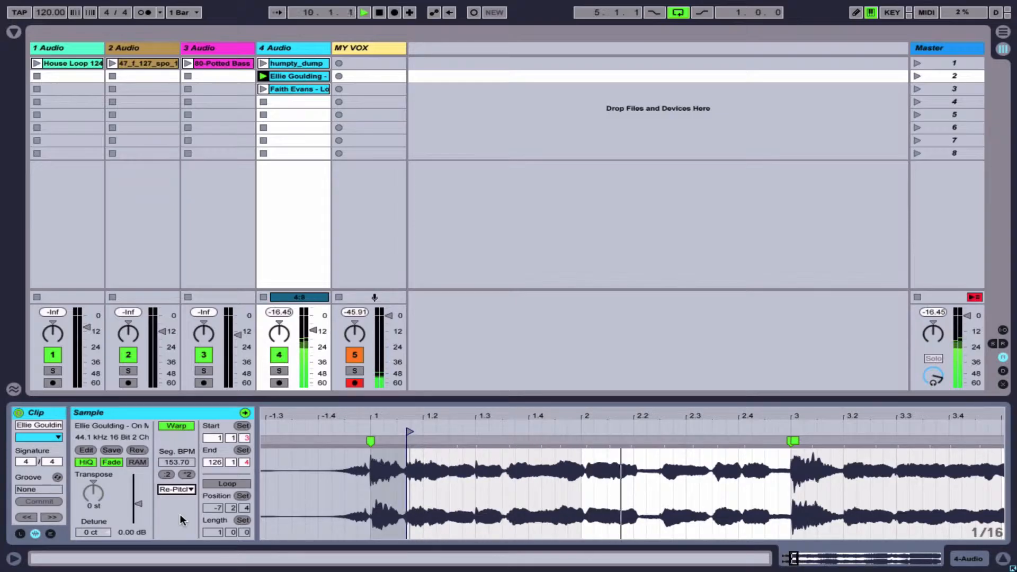
key("space")
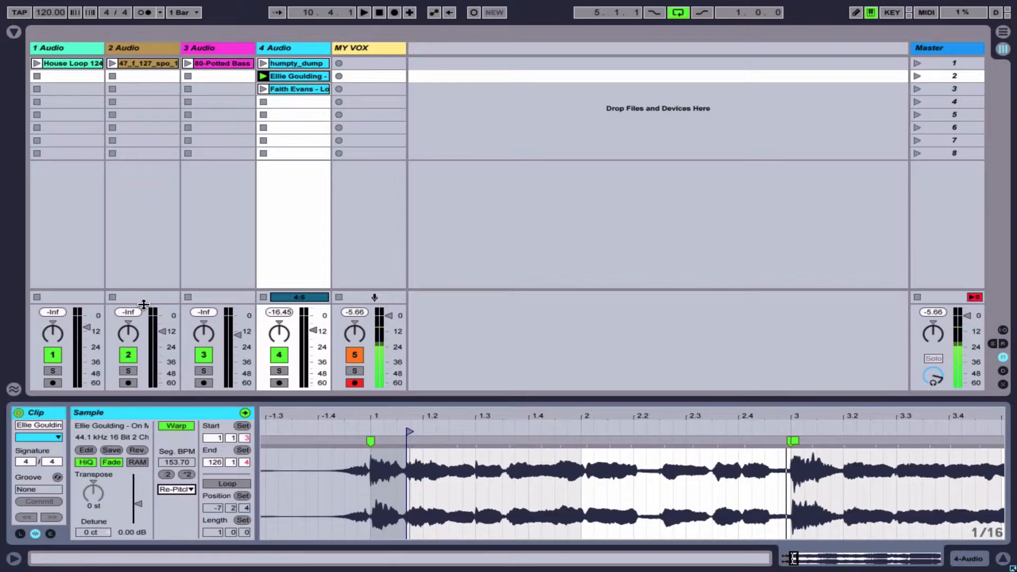
key("space")
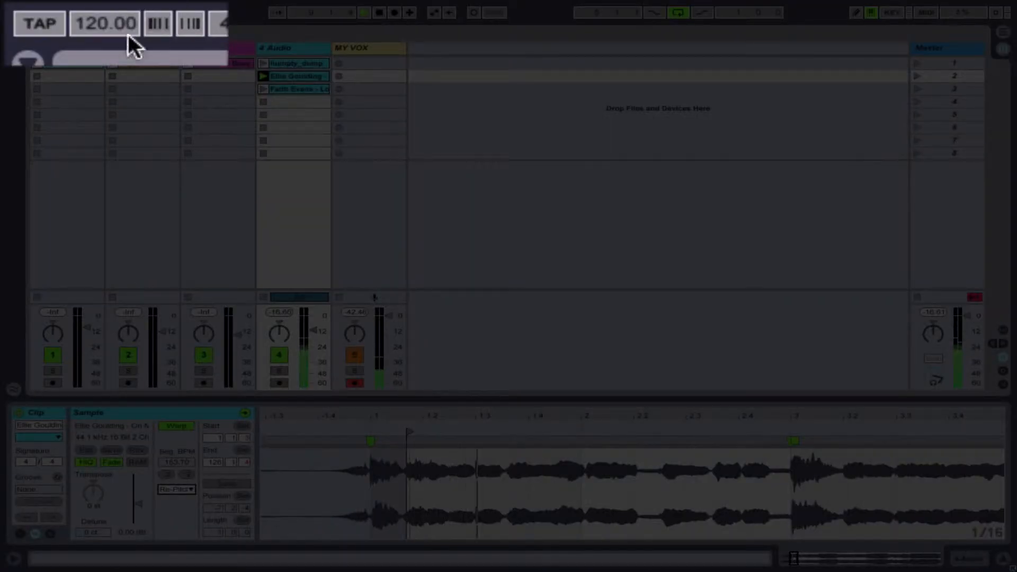
Vary the project tempo during Re-Pitch playback and return it to 120 BPM
mouse_move(114, 27)
left_mouse_down()
mouse_move(115, 1)
mouse_move(115, 44)
left_mouse_up()
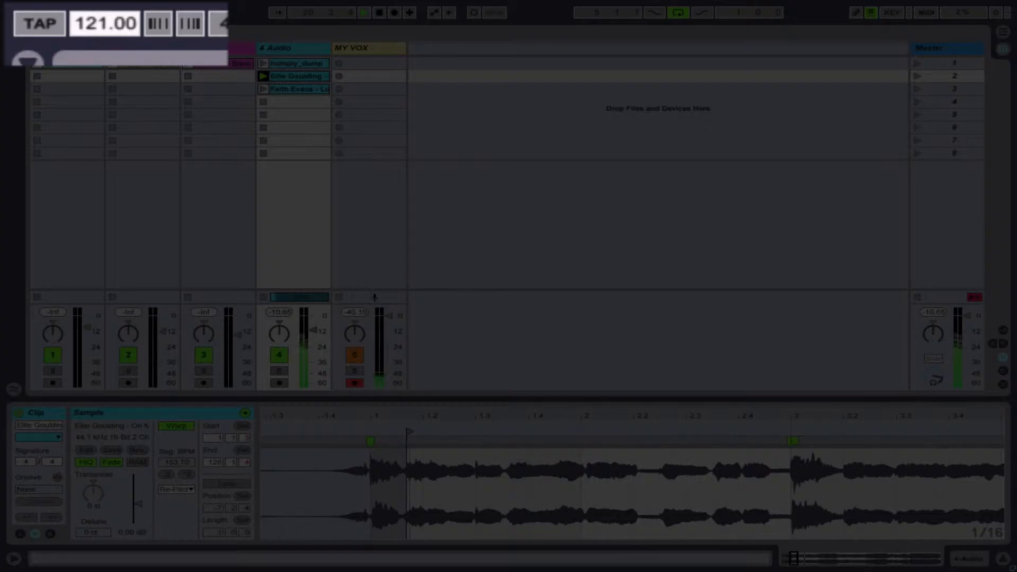
type("120")
key("Return")
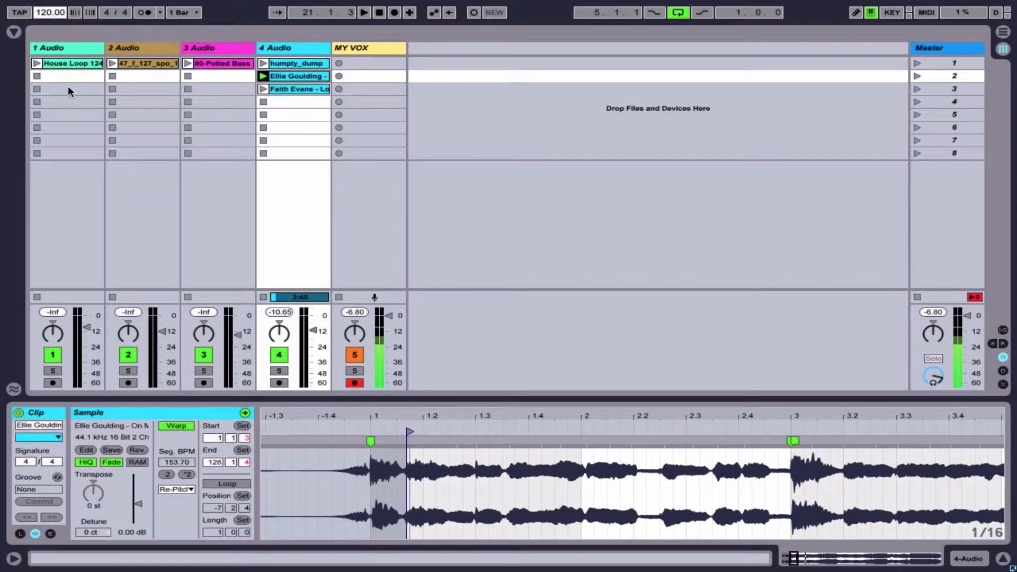
Switch the clip's warp mode to Complex, change it to Beats, and play a short passage
left_click(191, 489)
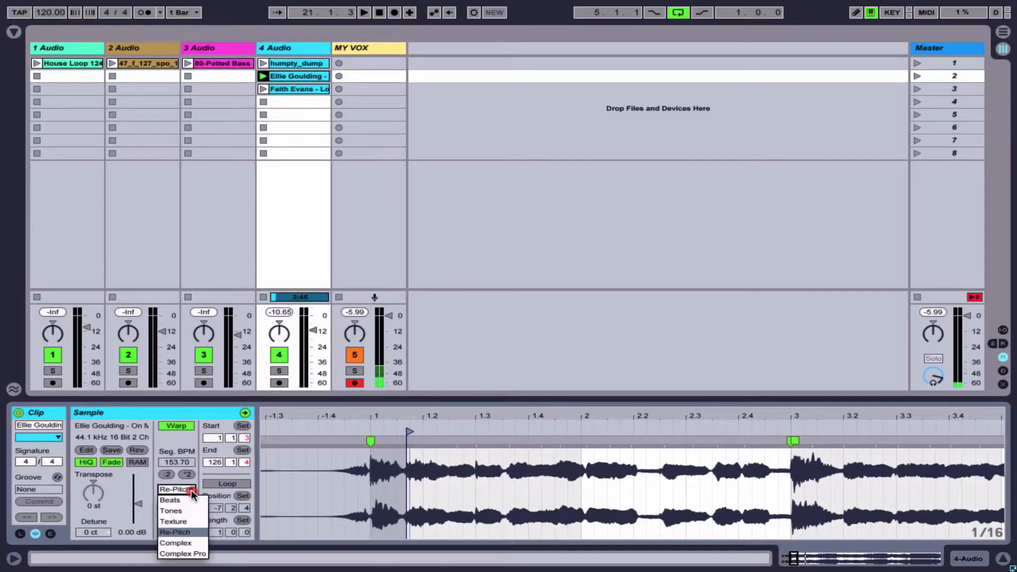
left_click(193, 541)
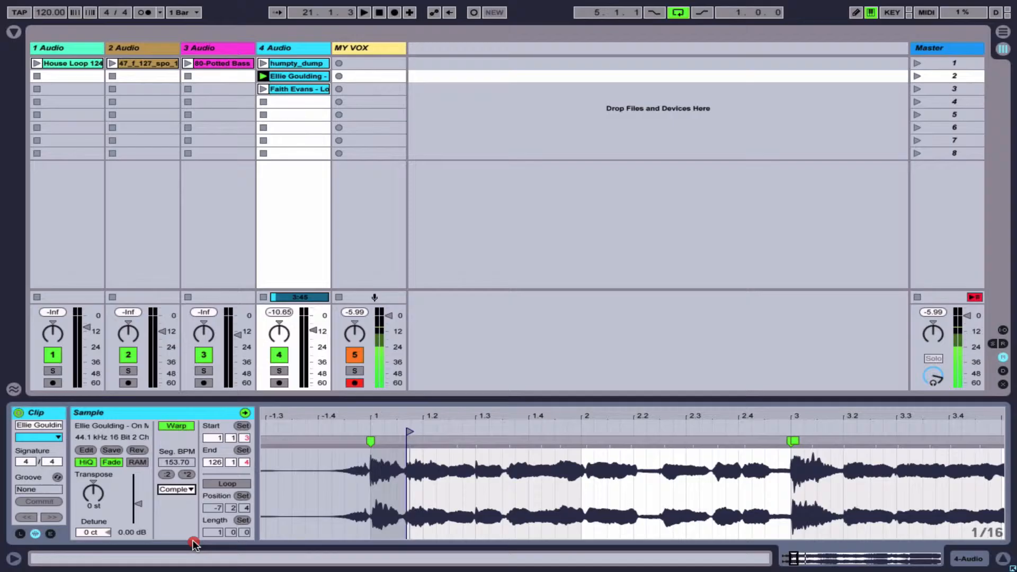
left_click(187, 488)
left_click(186, 499)
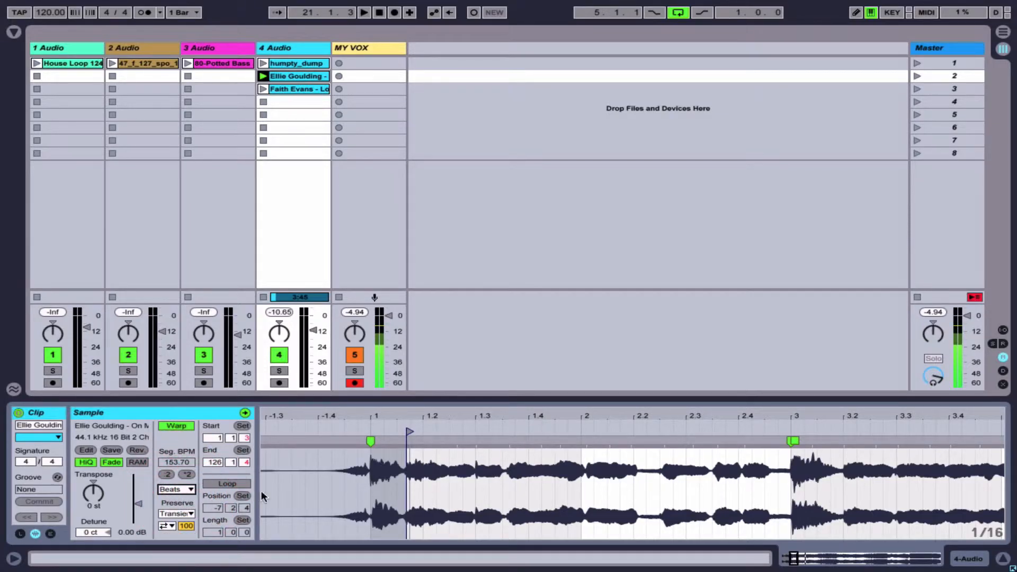
key("space")
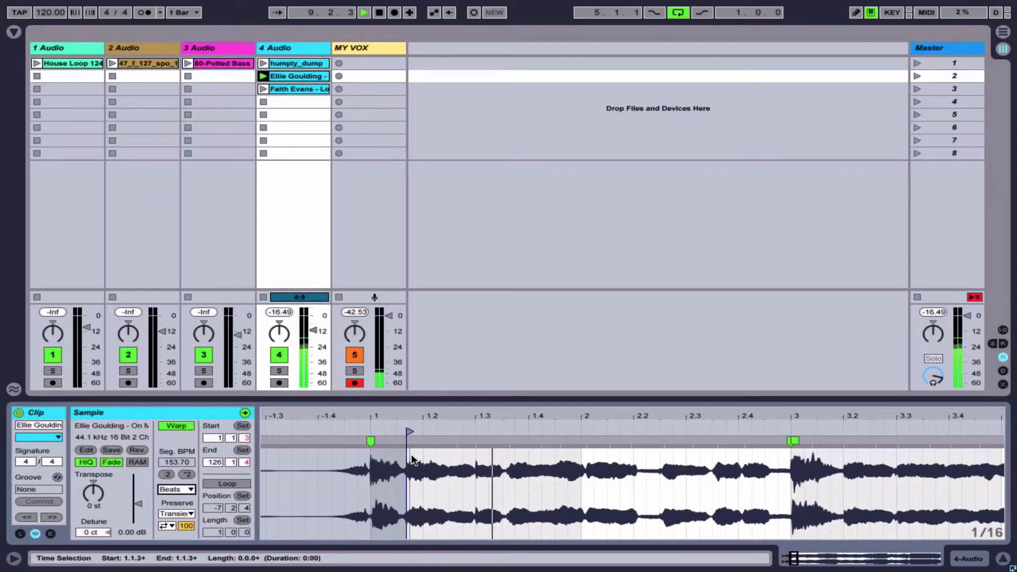
key("space")
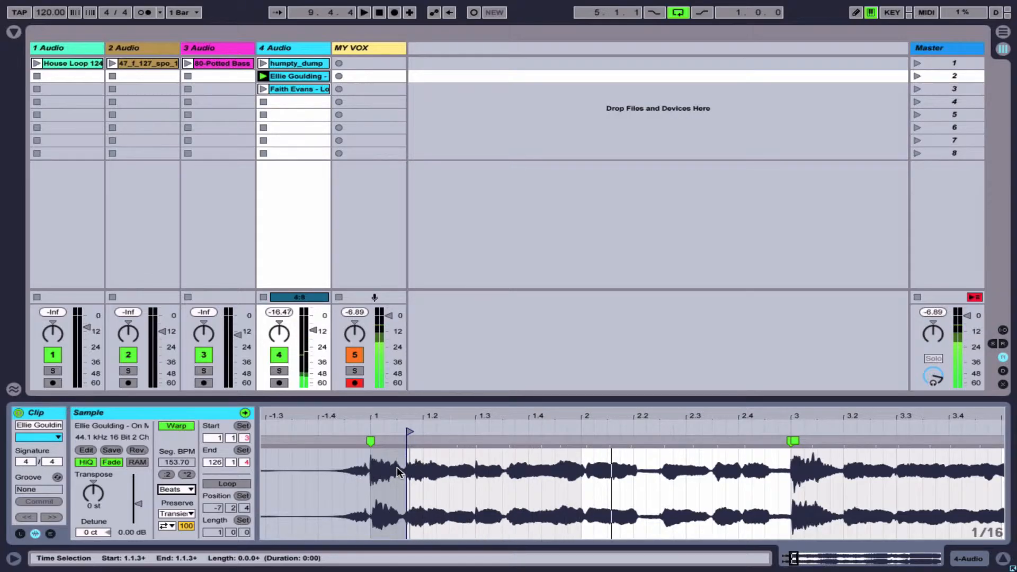
Switch the clip's warp mode to Texture, set the grain size to 2.00, and audition the clip briefly
left_click(186, 490)
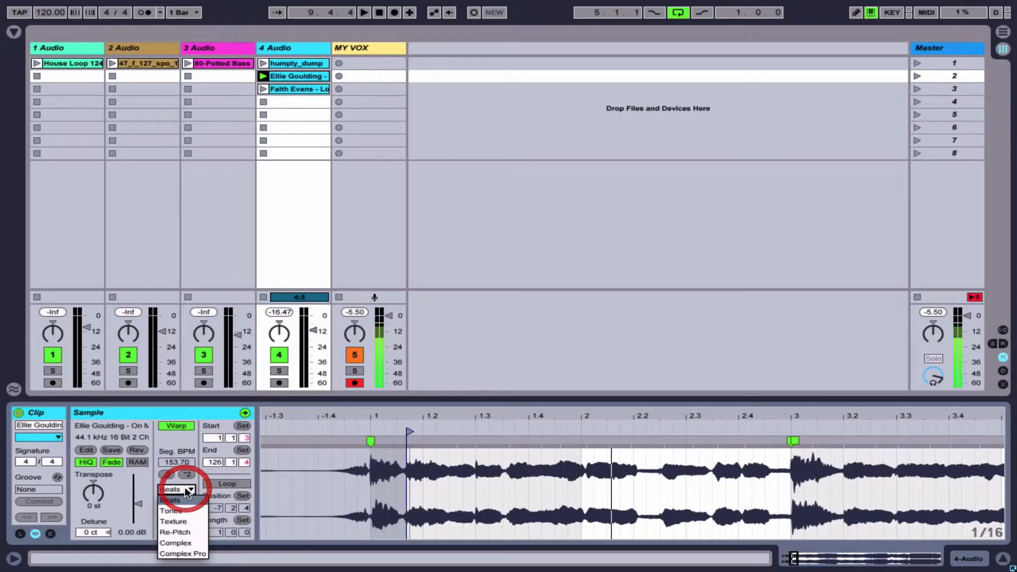
left_click(182, 517)
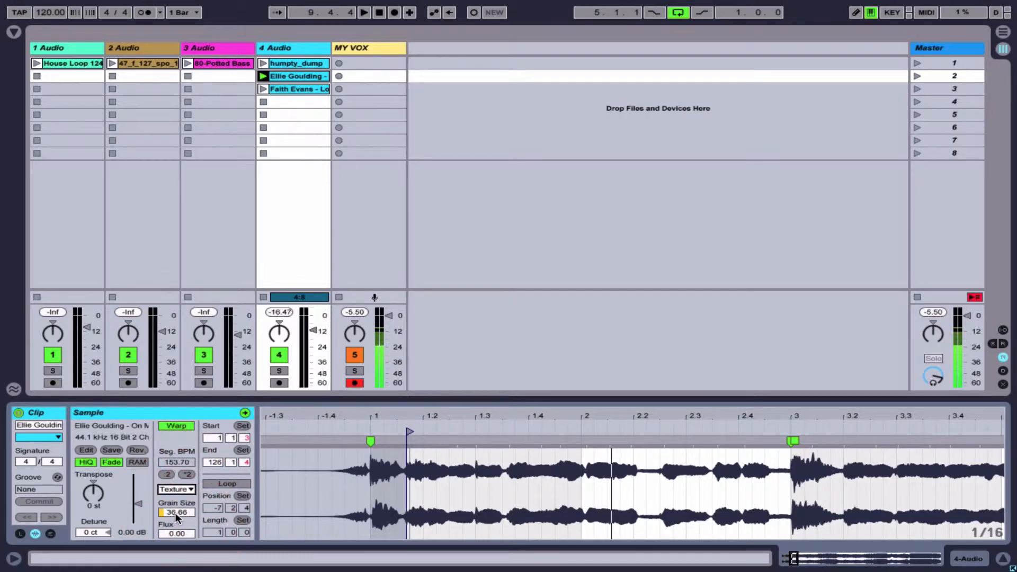
left_click_drag(175, 513, 175, 562)
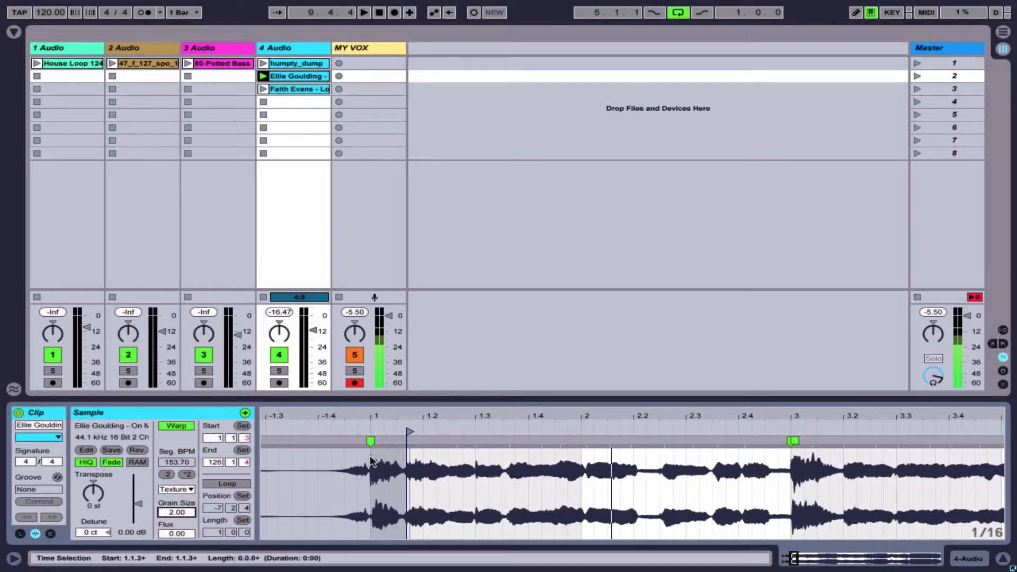
left_click(463, 439)
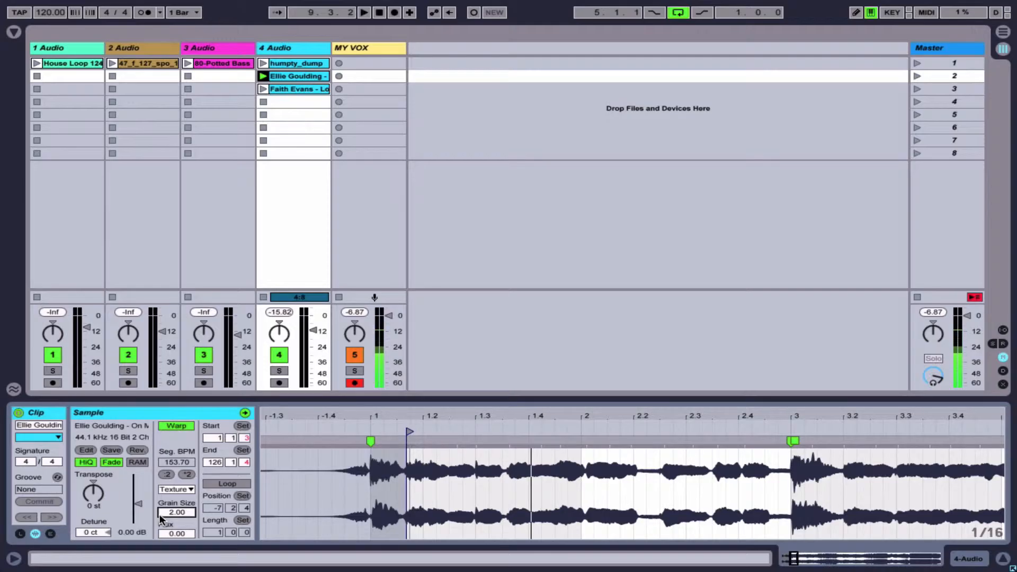
Switch the clip's warp mode to Complex and play it at the 120 BPM project tempo
left_click(183, 488)
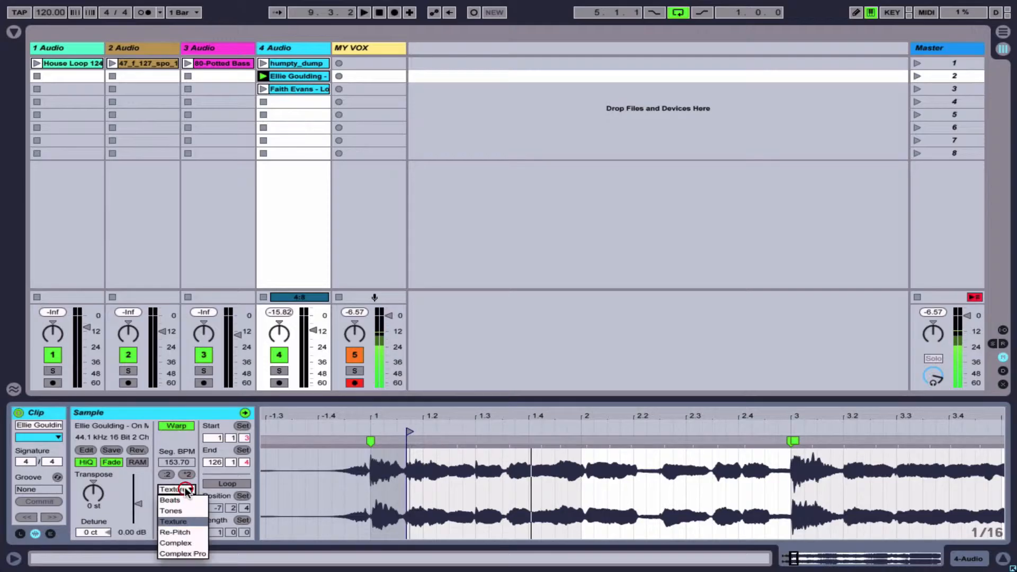
left_click(183, 542)
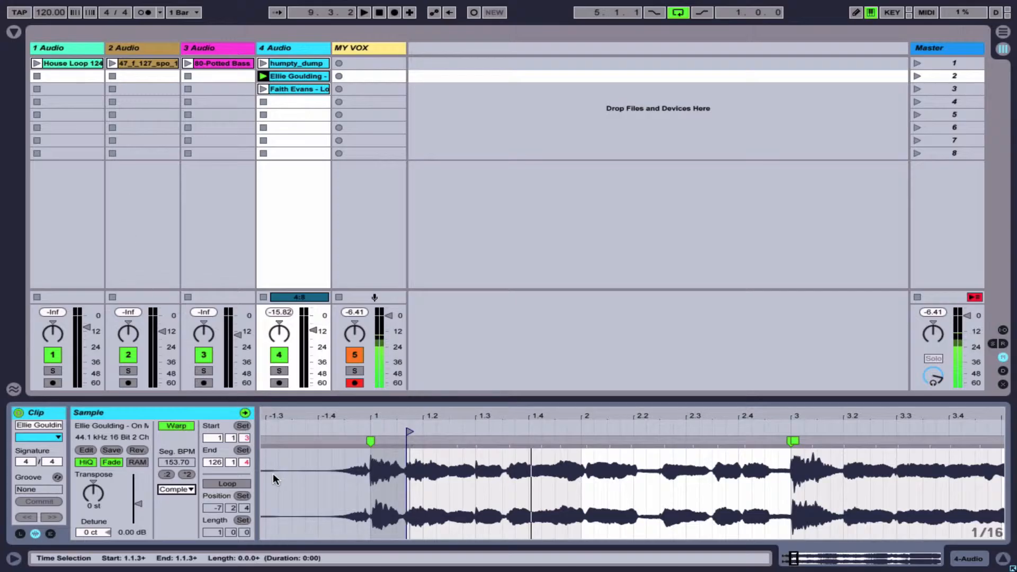
left_click(47, 13)
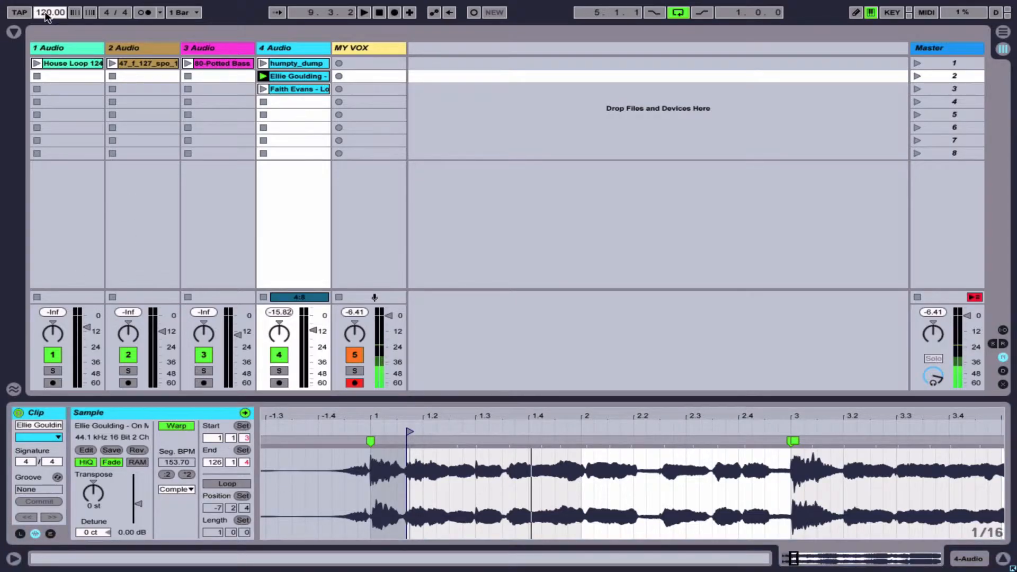
left_click(188, 506)
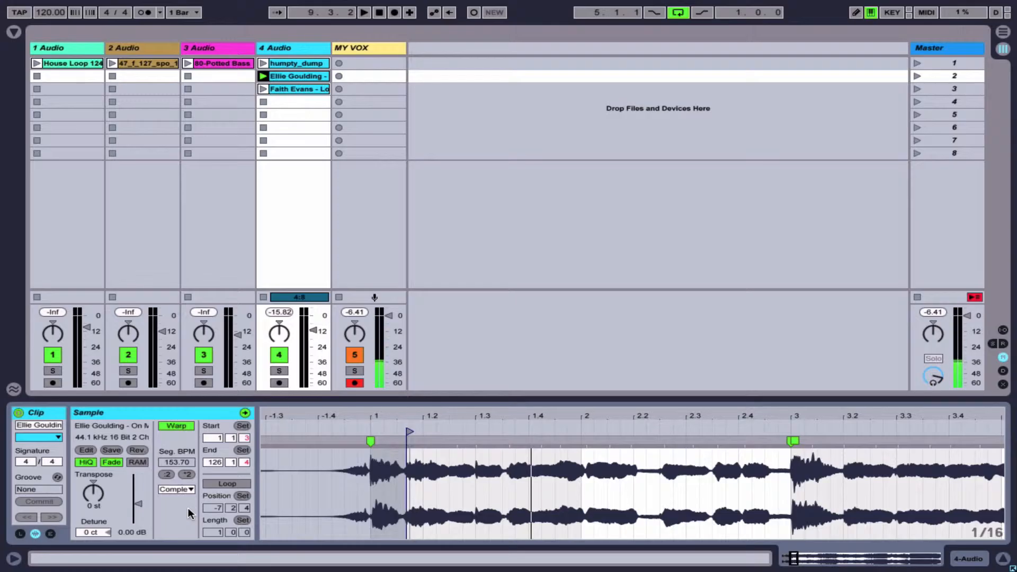
key("space")
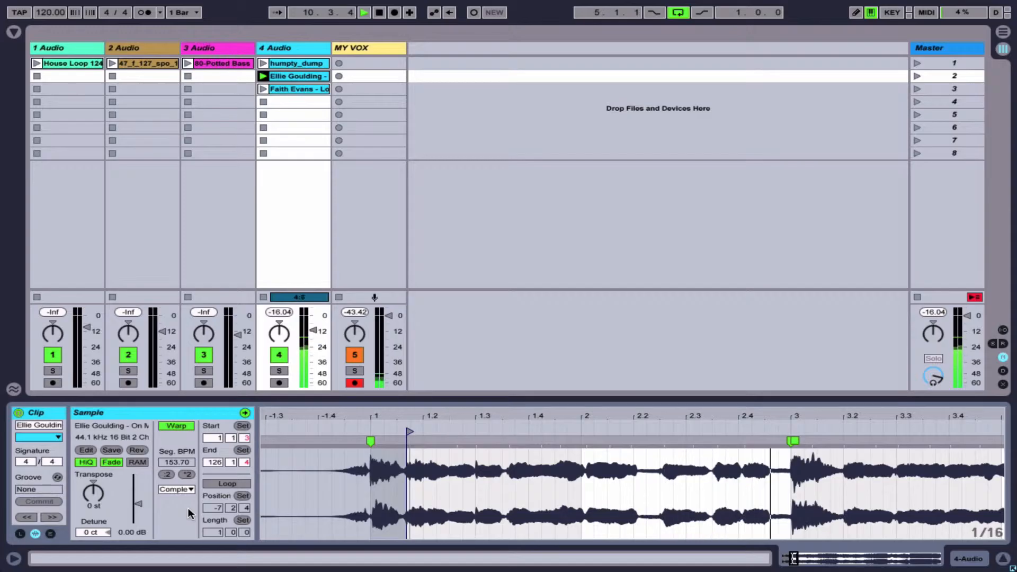
key("space")
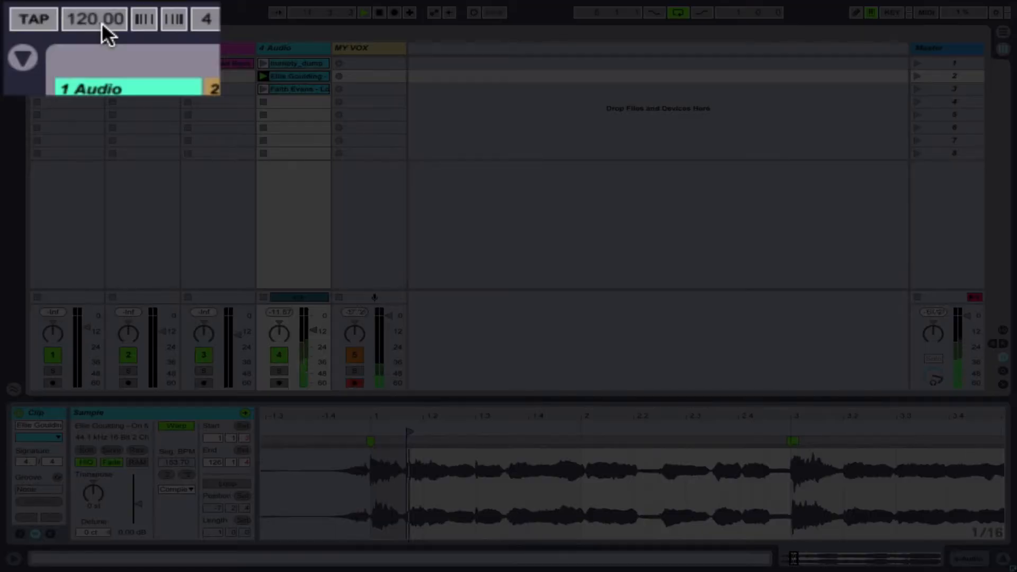
Try different project tempos during Complex playback, including 155 BPM and 100 BPM
left_click(102, 23)
type("155")
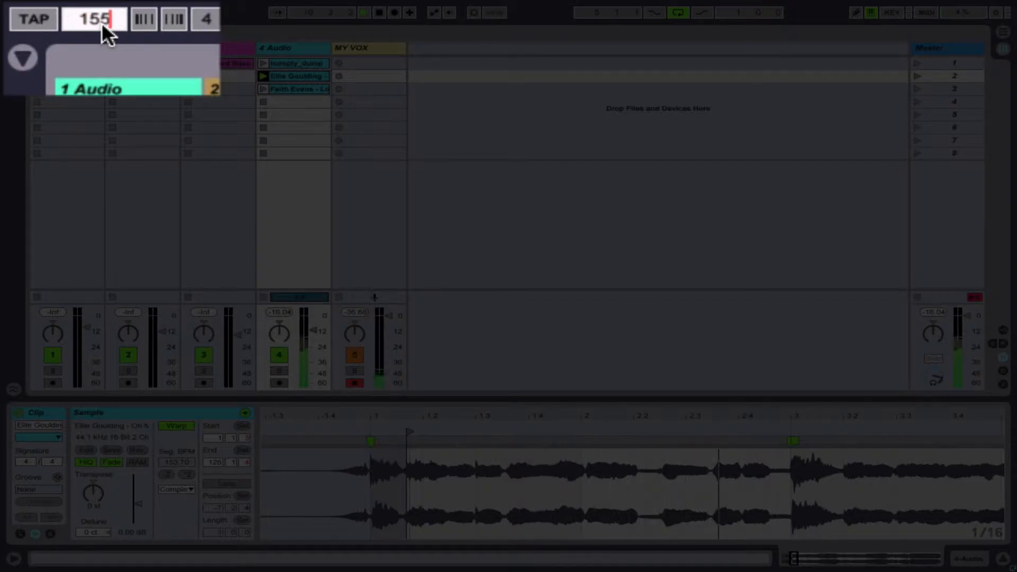
key("Return")
type("1")
key("Return")
key("Return")
type("11")
type("00")
key("Return")
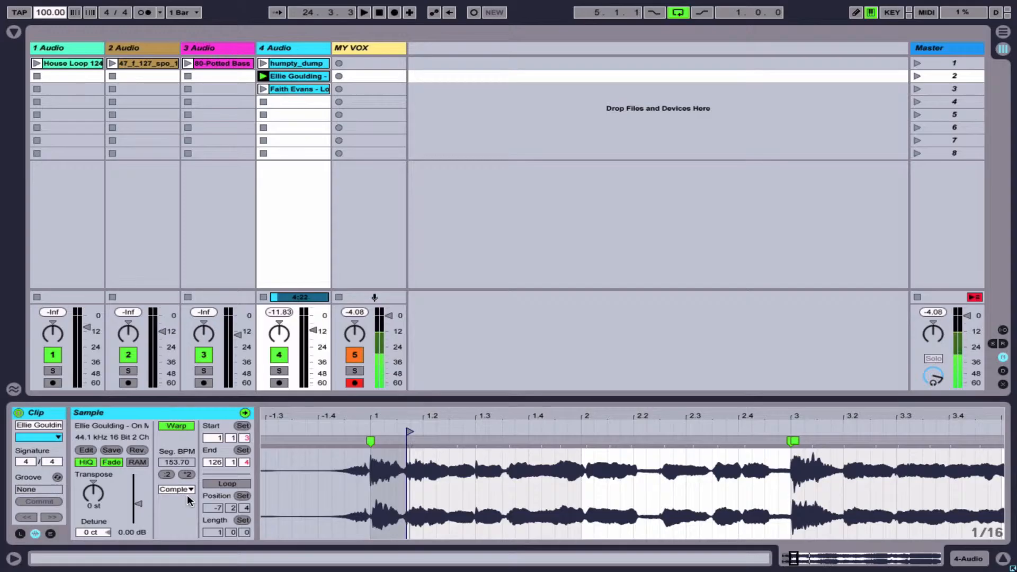
Return the project tempo to 120 BPM and switch the clip's warp mode to Complex Pro
type("120")
key("Return")
left_click(192, 487)
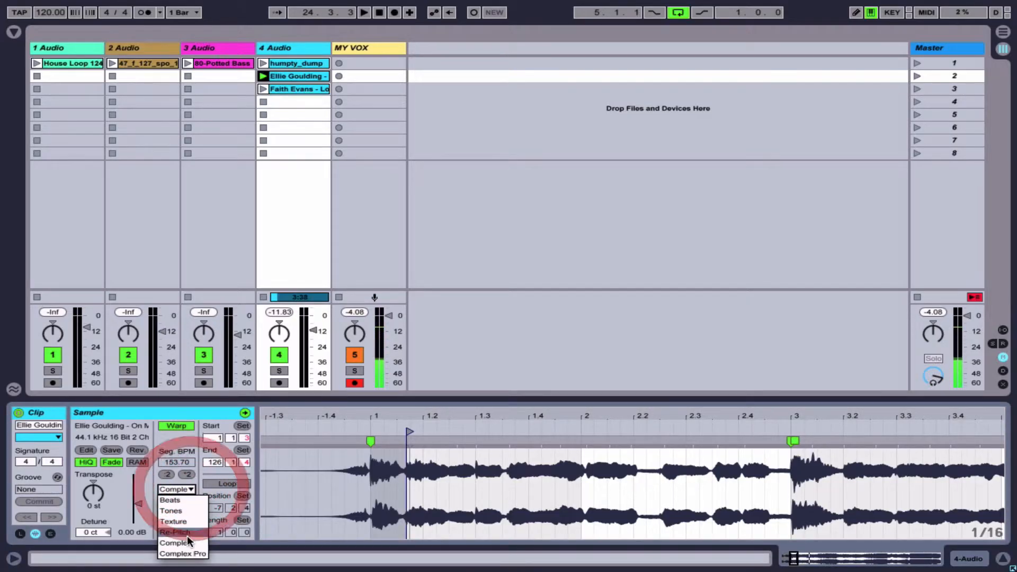
left_click(188, 549)
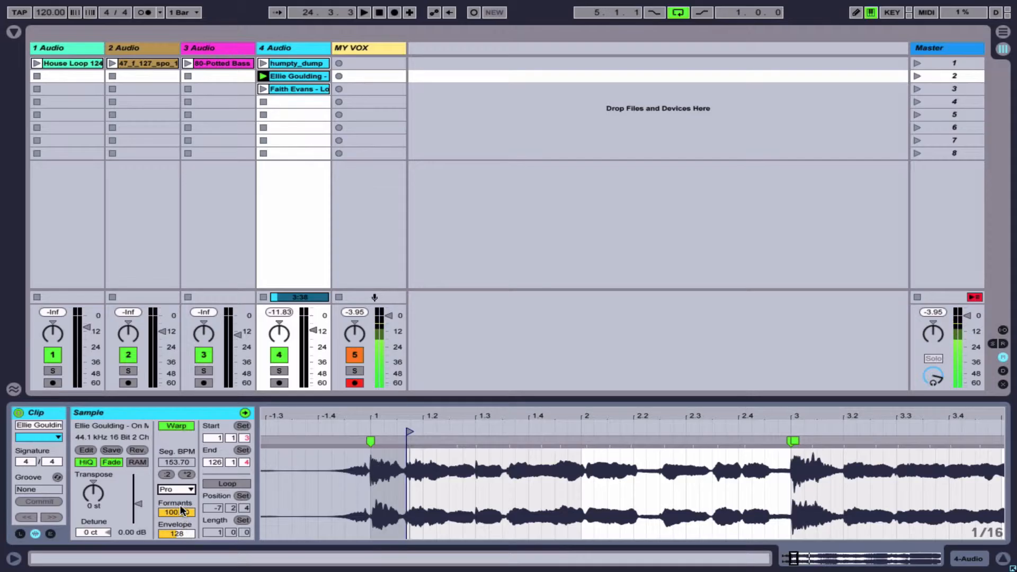
Try transposing the Ellie Goulding clip up and down, reaching -6 st, and reset the transposition to 0 st
left_click(94, 493)
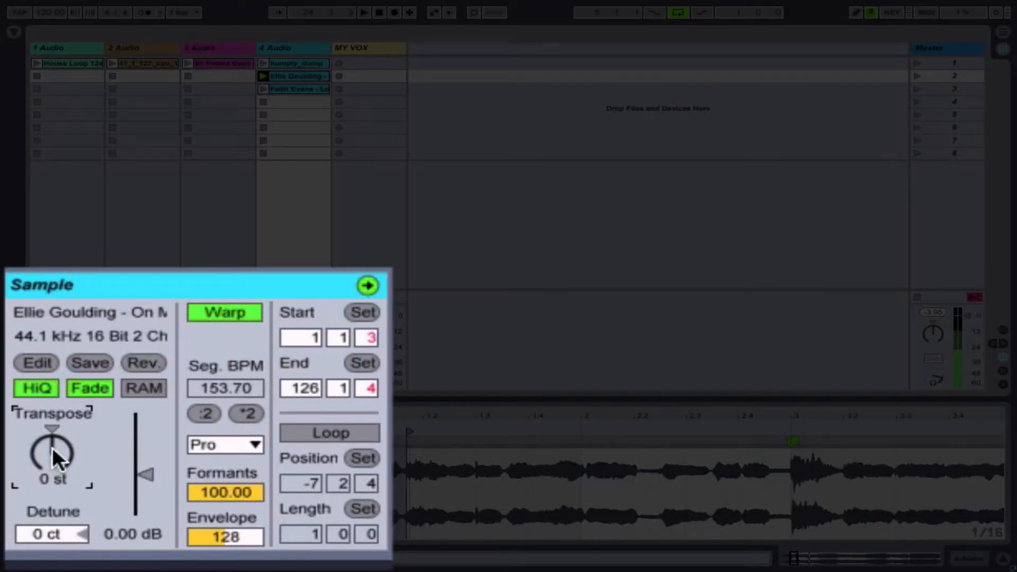
key("Up")
key("Up")
key("Up")
key("Up")
key("Up")
key("Down")
key("Down")
key("Down")
key("Down")
key("Down")
key("Down")
key("Down")
key("Down")
key("Down")
key("Down")
key("Down")
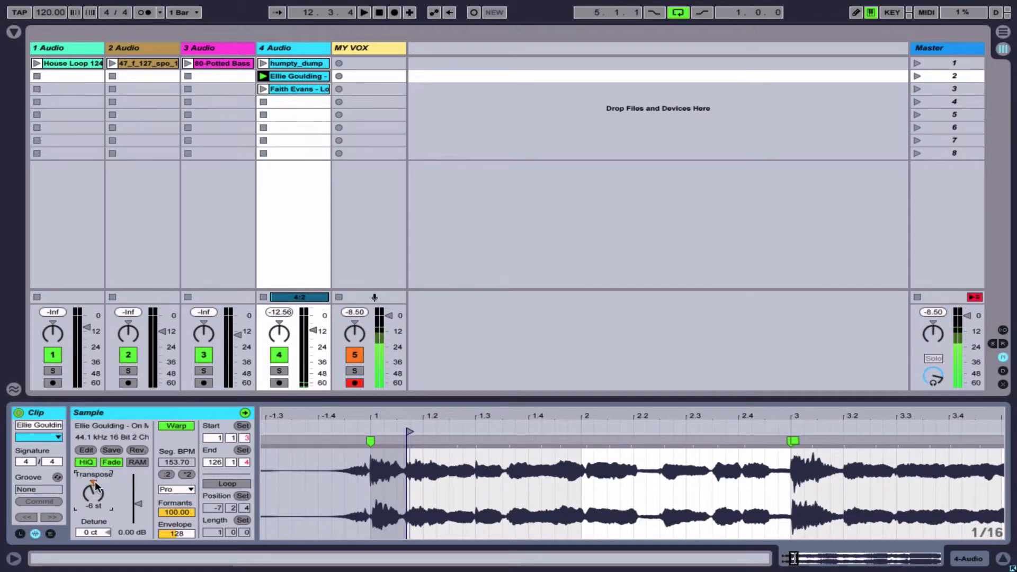
key("Delete")
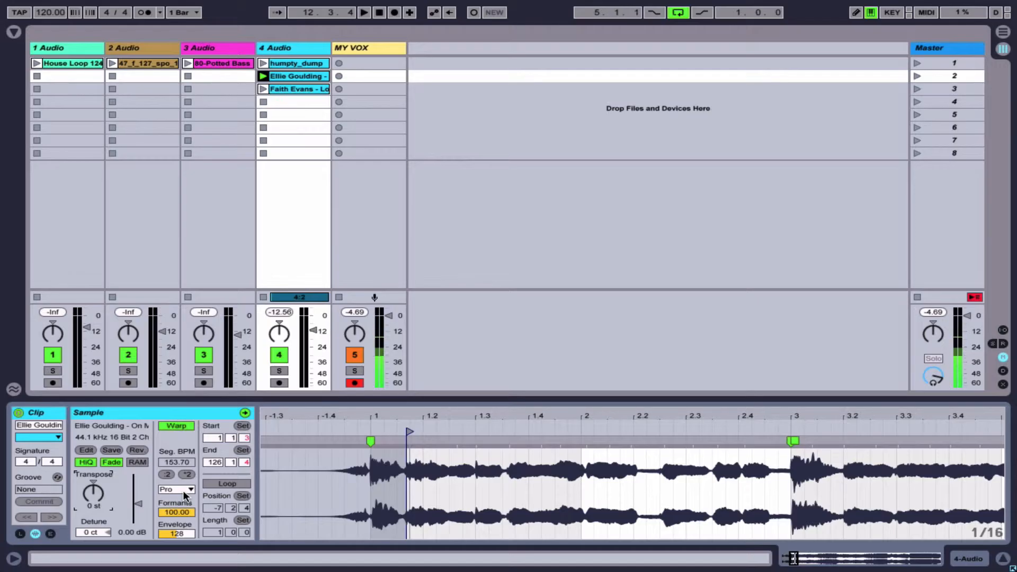
Play the clip while switching its warp mode to Complex and back to Complex Pro, and stop playback
key("space")
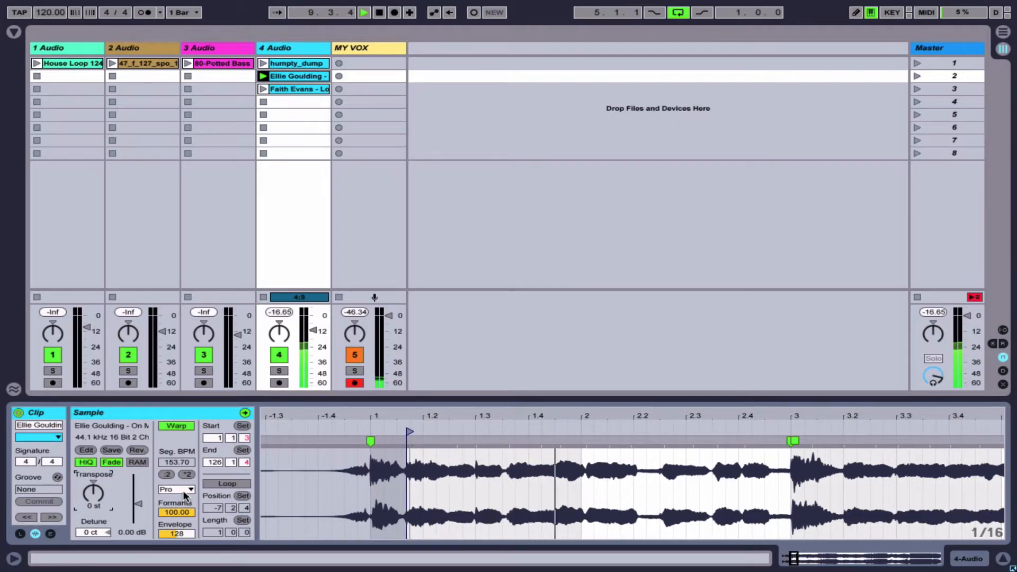
left_click(186, 492)
left_click(187, 539)
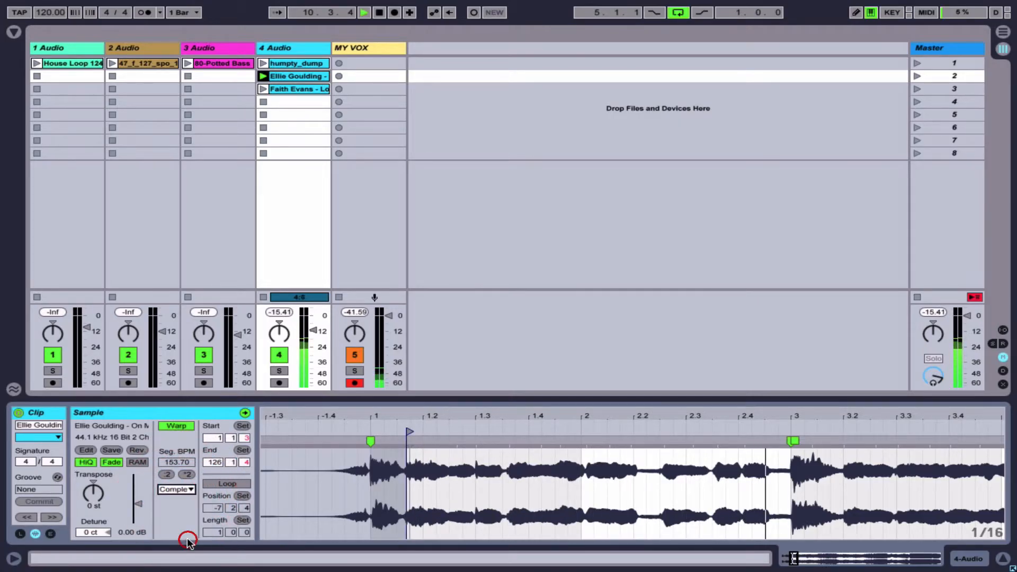
left_click(190, 491)
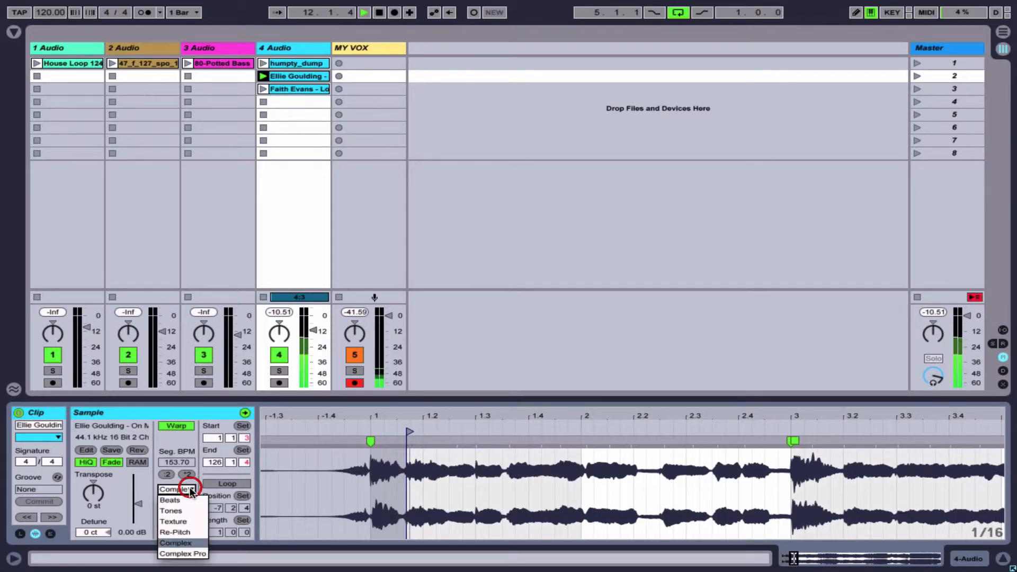
left_click(195, 554)
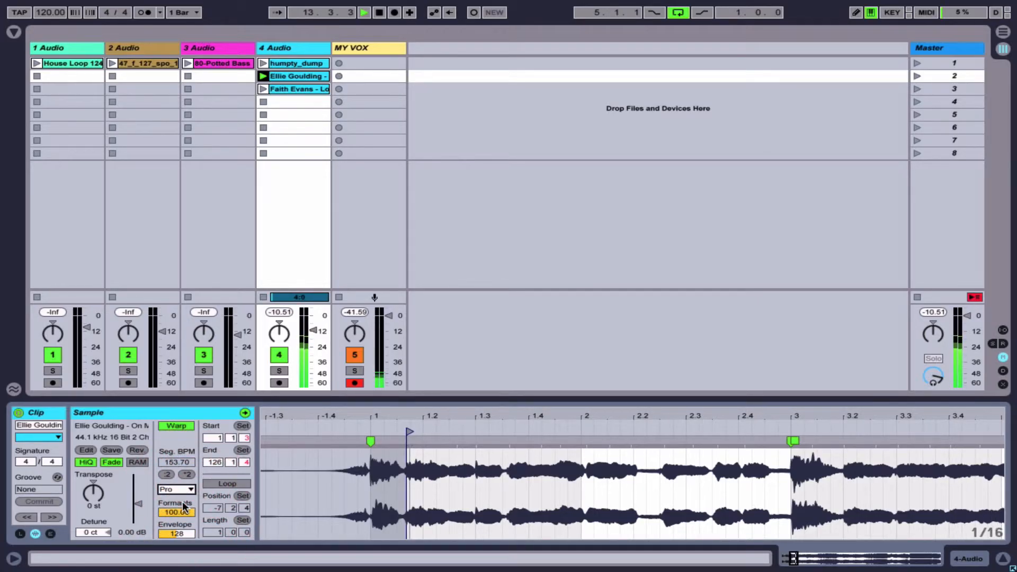
key("space")
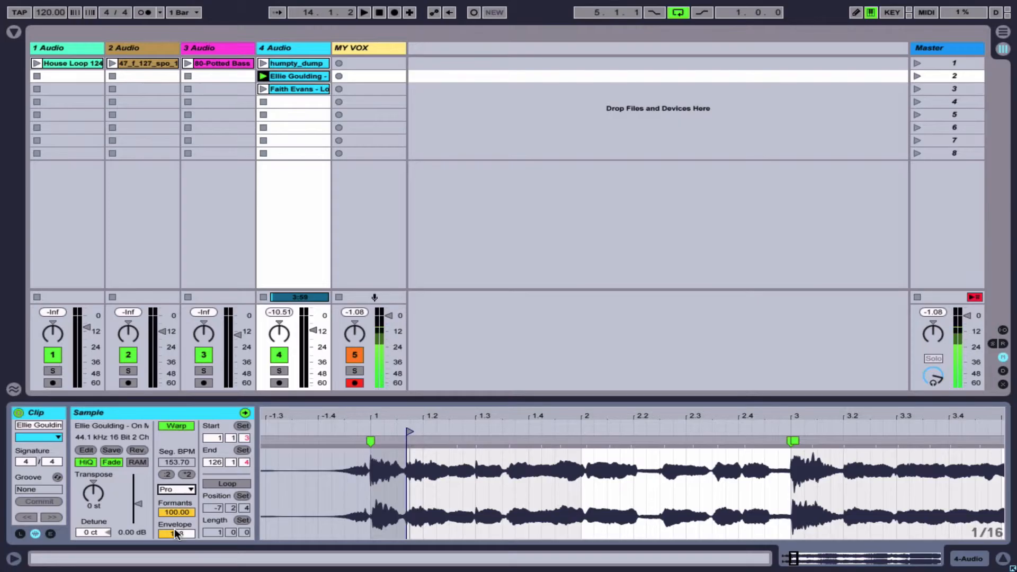
Transpose the clip to -12 st, audition it in Complex Pro, and lower the formants to 21.88
left_click(93, 480)
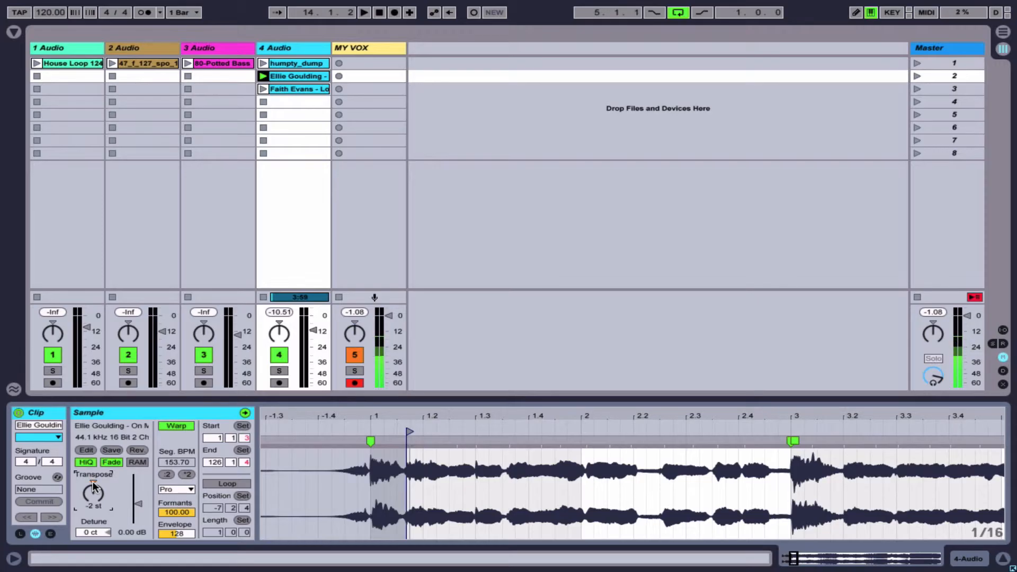
type("-12")
key("Return")
key("space")
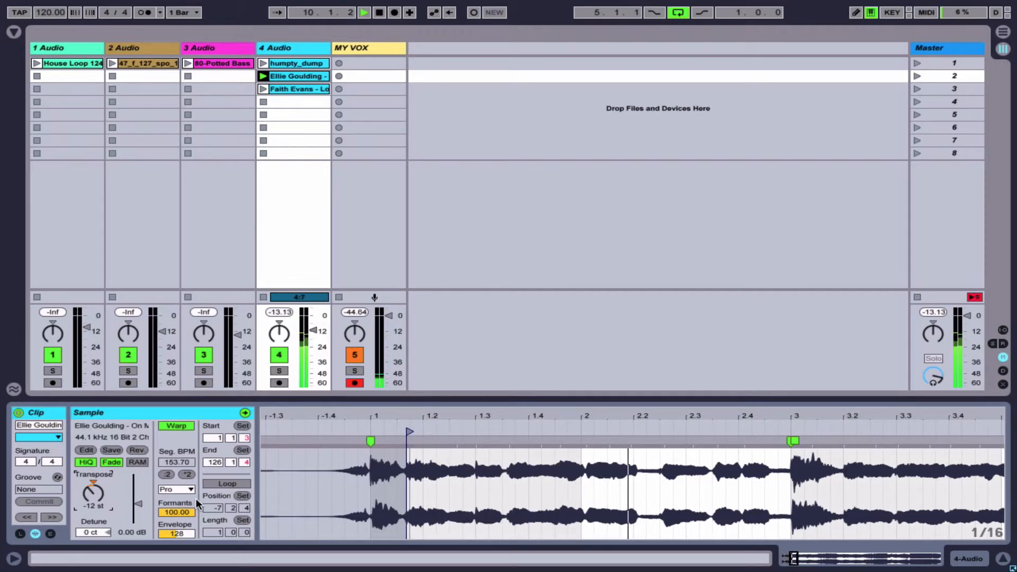
key("space")
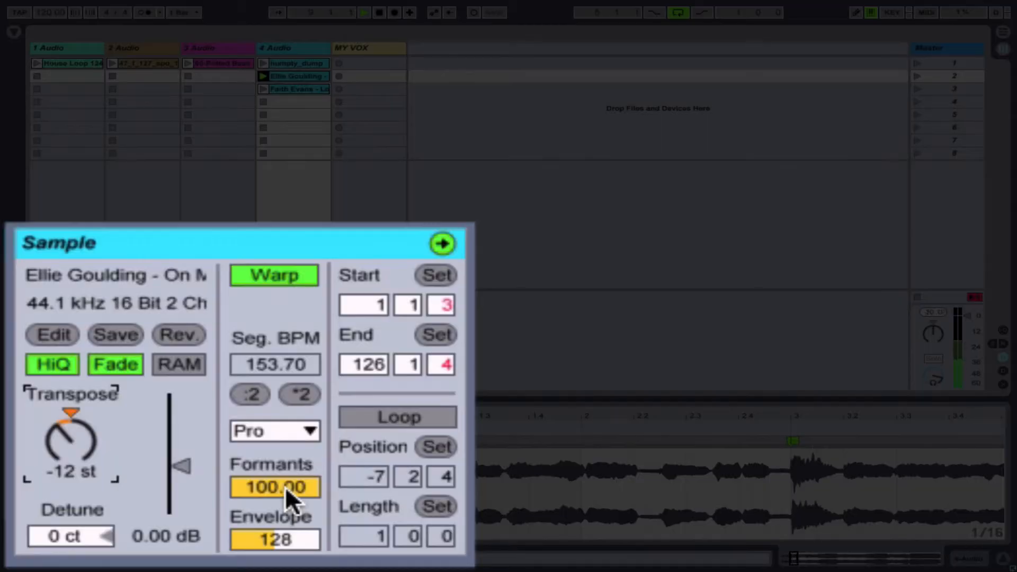
left_click_drag(180, 512, 180, 521)
mouse_move(275, 487)
left_mouse_down()
mouse_move(275, 536)
mouse_move(287, 491)
left_mouse_up()
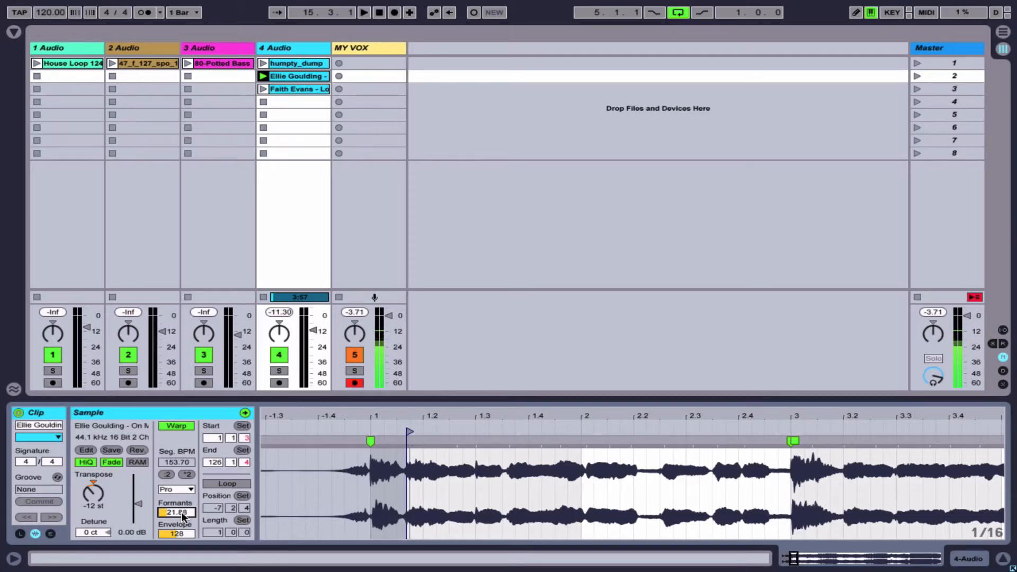
Transpose the clip up to 12 st
left_click(94, 482)
double_click(95, 491)
key("Up")
key("Up")
key("Up")
key("Up")
key("Up")
key("Up")
key("Up")
key("Up")
key("Up")
key("Up")
key("Up")
key("Up")
key("Down")
key("Down")
key("Down")
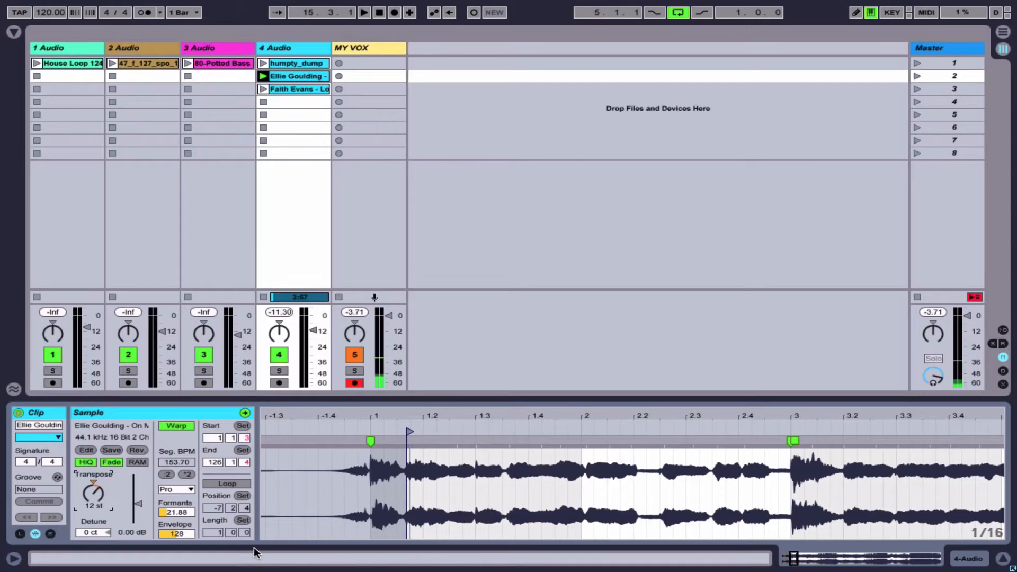
Audition the clip with formants at 100 and 17.97, and vary the envelope through 256 and 8 to 254
left_click_drag(184, 511, 184, 469)
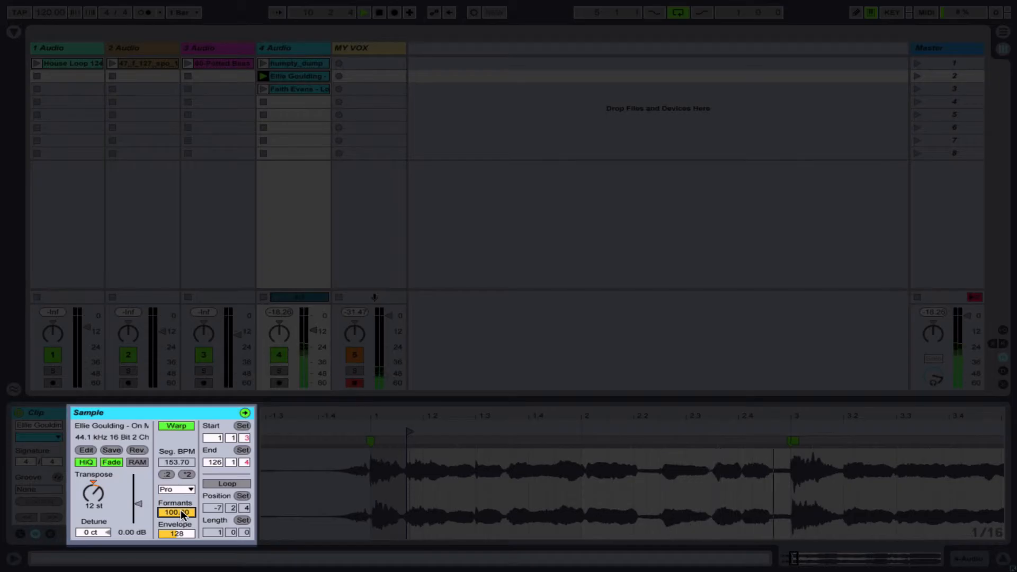
left_click_drag(182, 514, 182, 546)
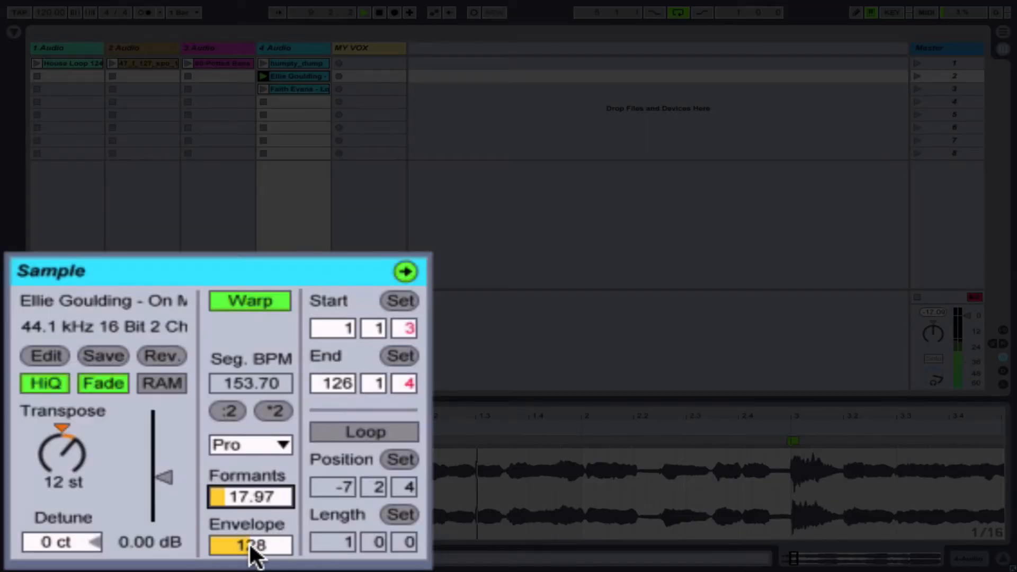
left_click_drag(179, 533, 178, 551)
left_click_drag(250, 545, 251, 498)
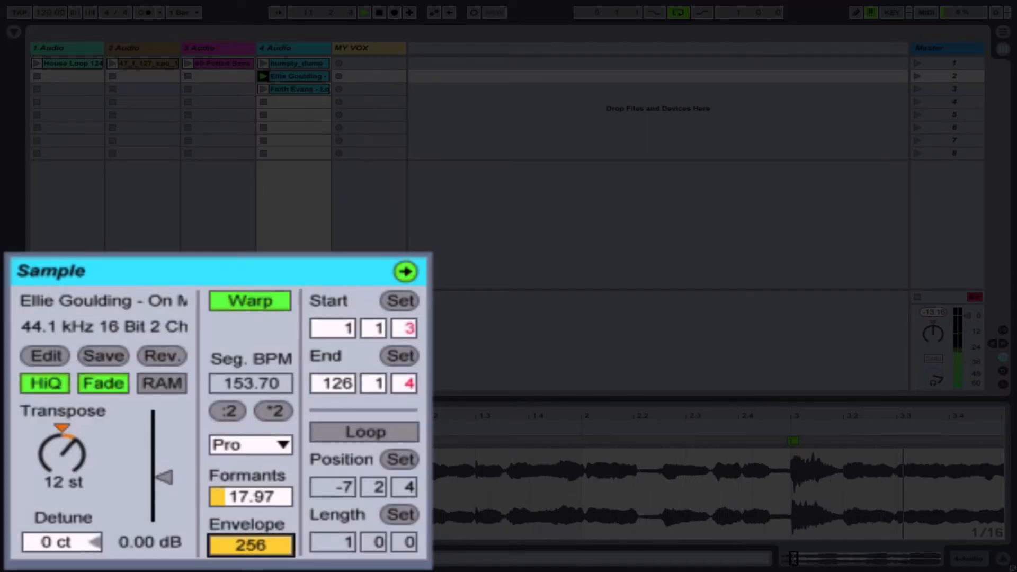
left_click_drag(253, 545, 253, 571)
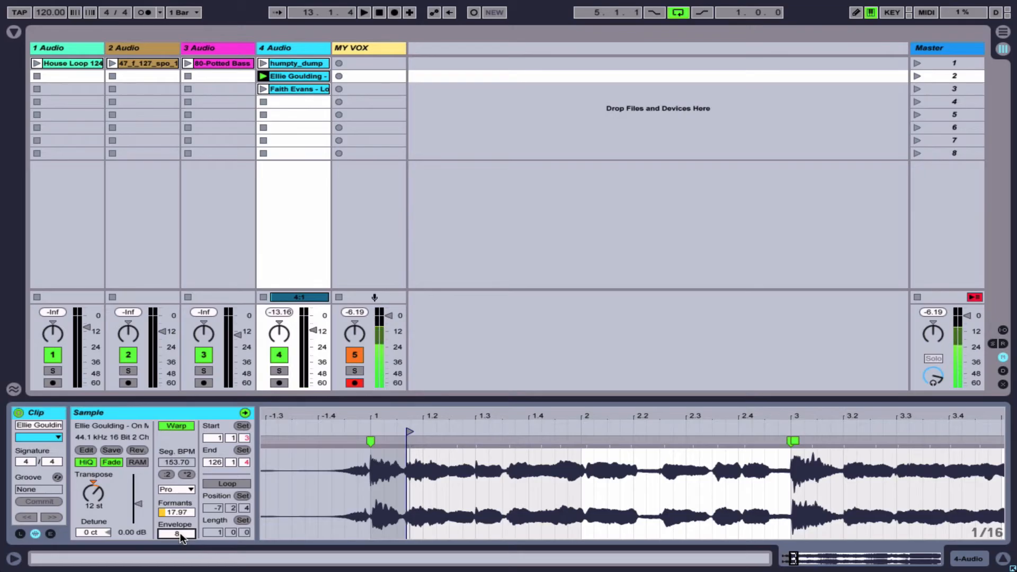
left_click_drag(180, 538, 181, 477)
Transpose the clip back down to -12 st
left_click_drag(93, 481, 94, 493)
key("Down")
key("Down")
key("Down")
key("Down")
key("Down")
key("Down")
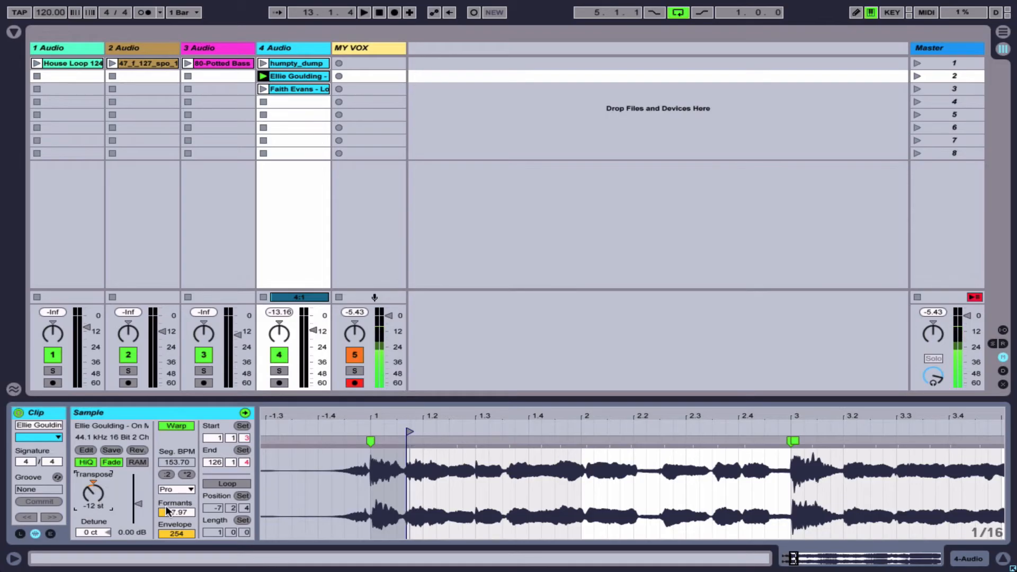
Play the transposed clip while changing the envelope to 256 and 8, ending at 256 with playback stopped
left_click(177, 533)
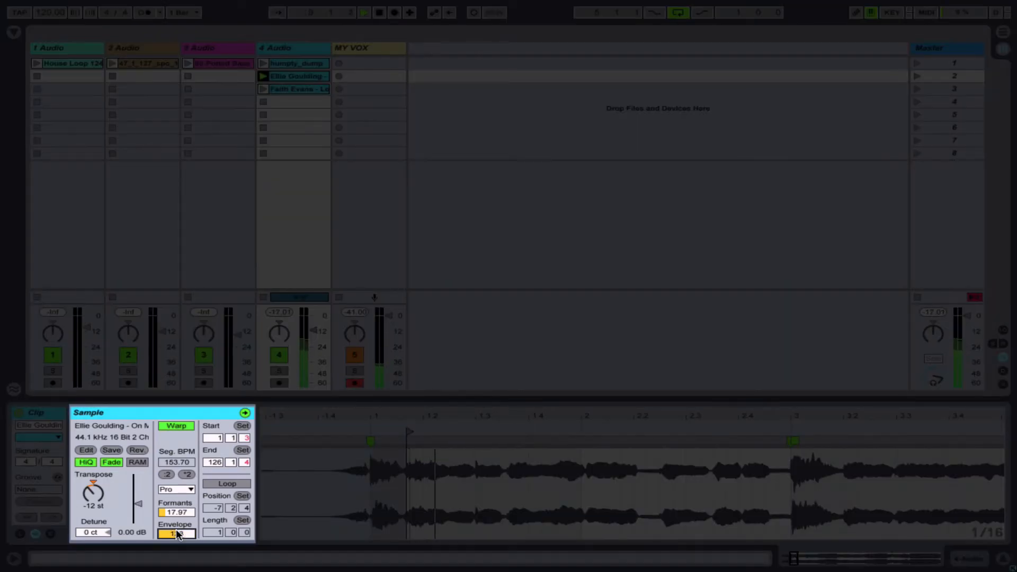
left_click_drag(178, 534, 178, 534)
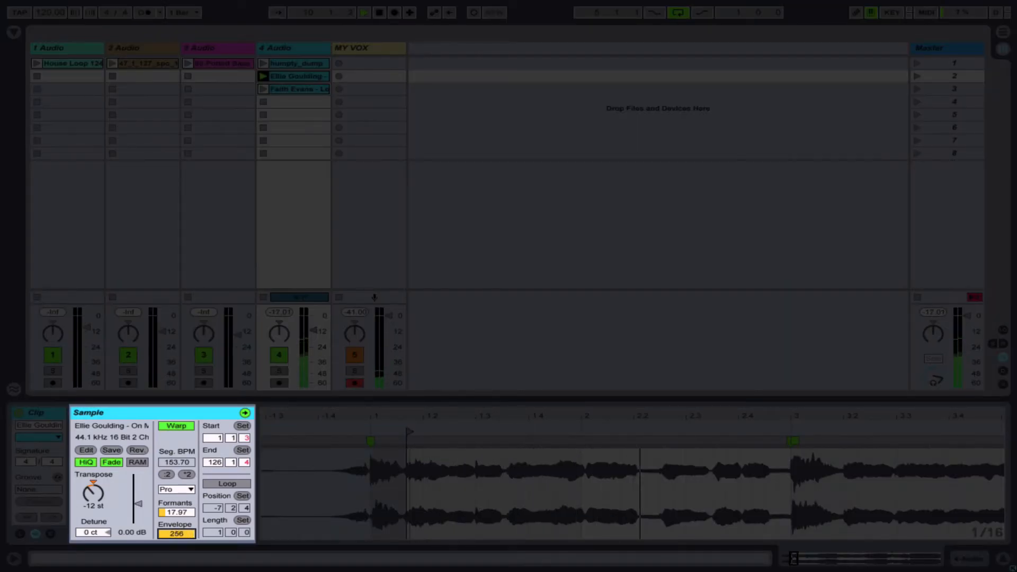
type("8")
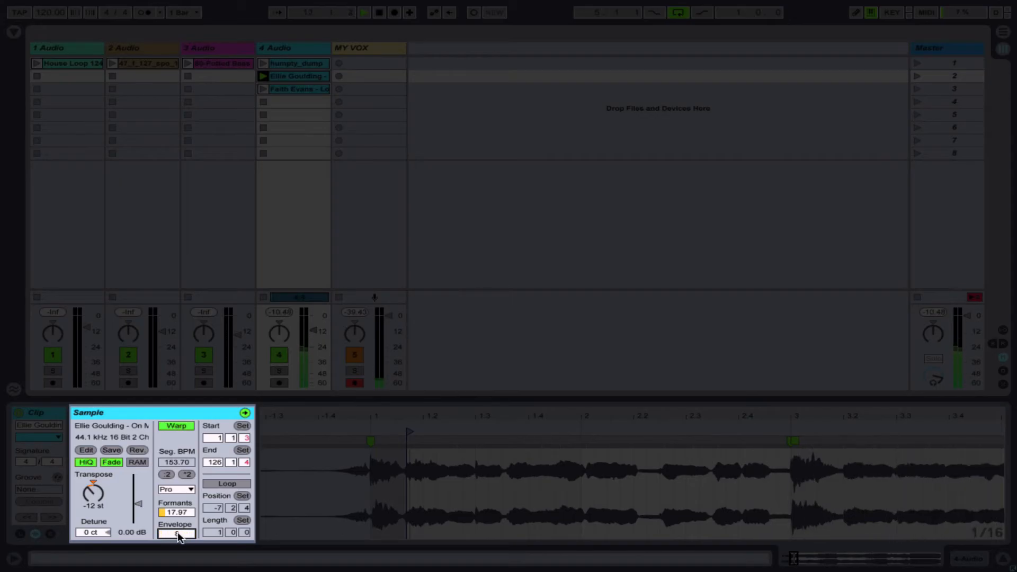
key("Escape")
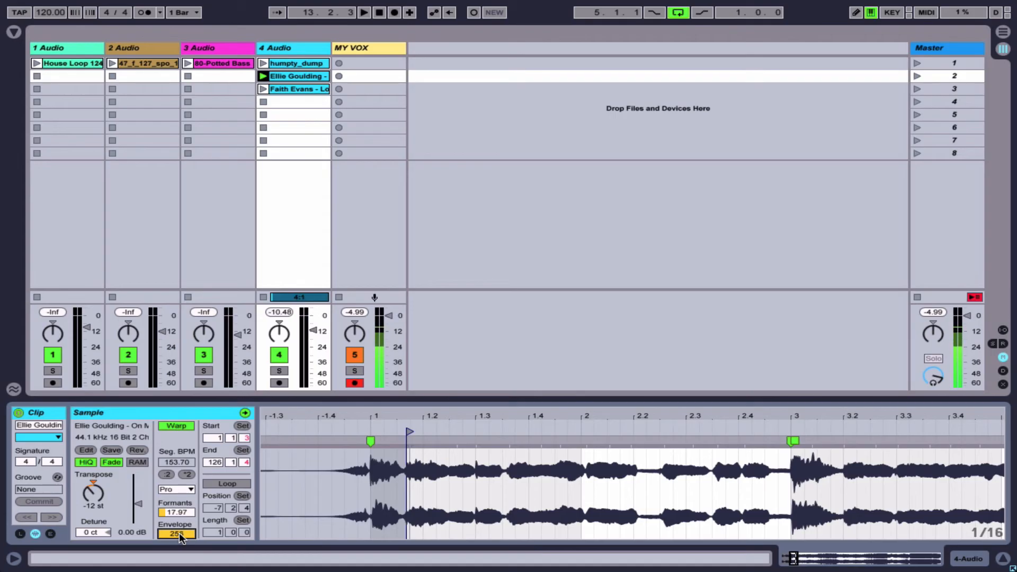
left_click(179, 489)
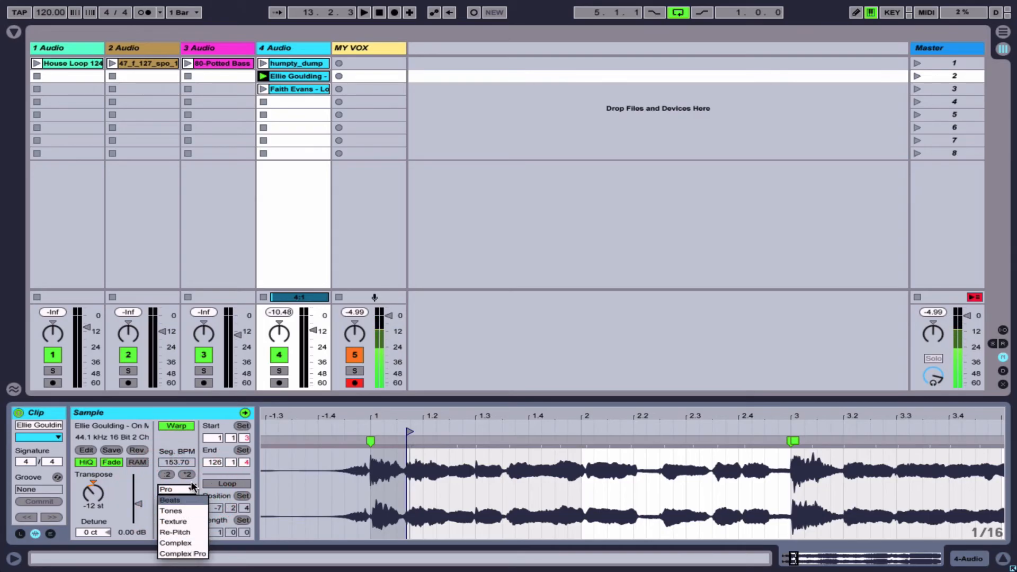
left_click(190, 481)
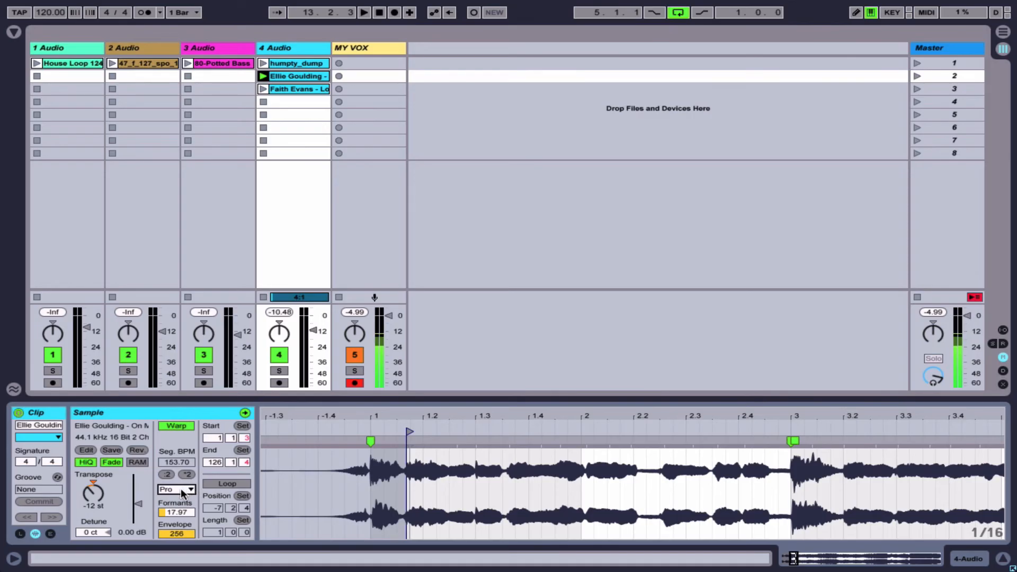
left_click(406, 479)
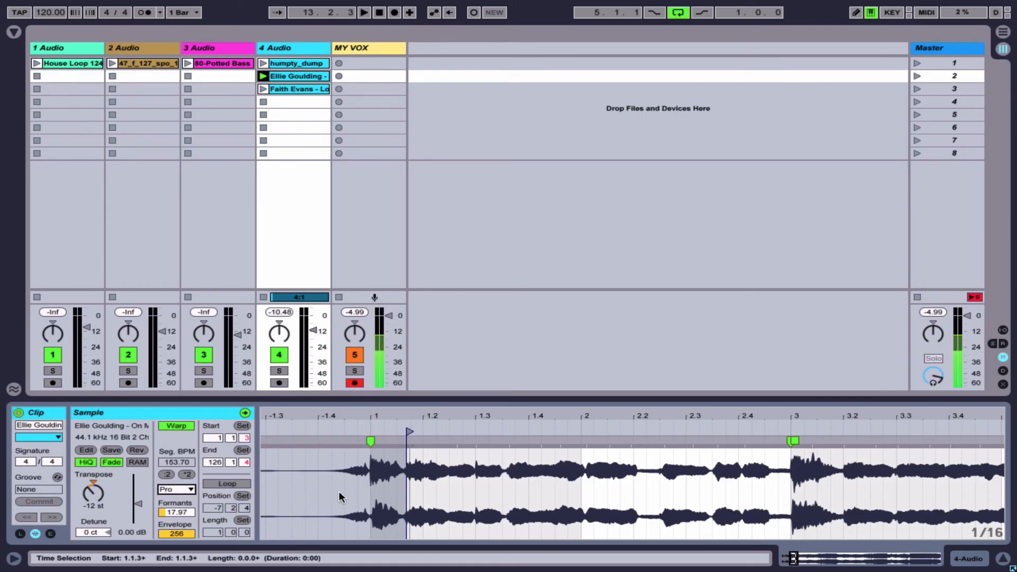
Switch the clip's warp mode to Complex and return it to Complex Pro
left_click(177, 488)
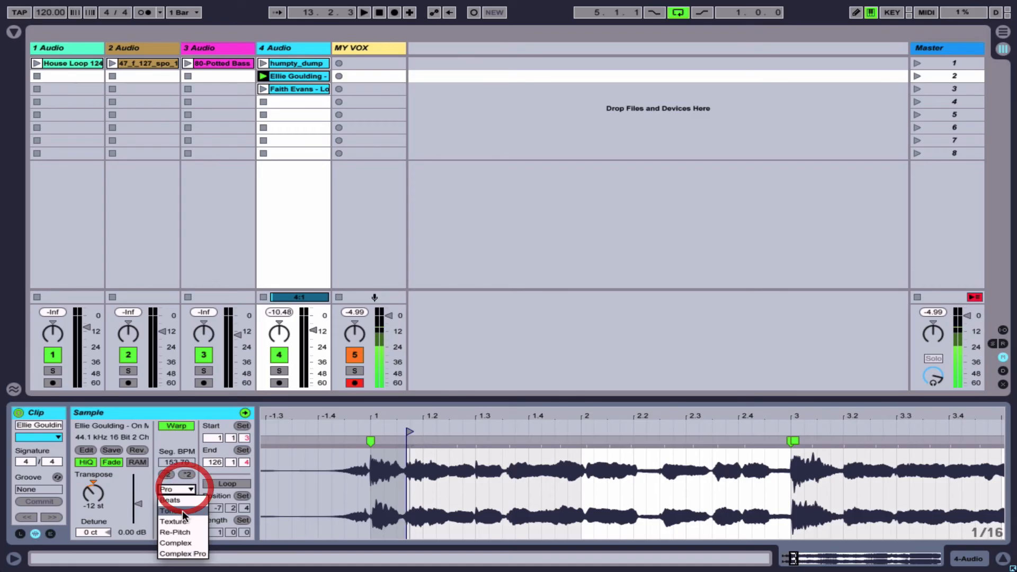
left_click(186, 544)
left_click(185, 489)
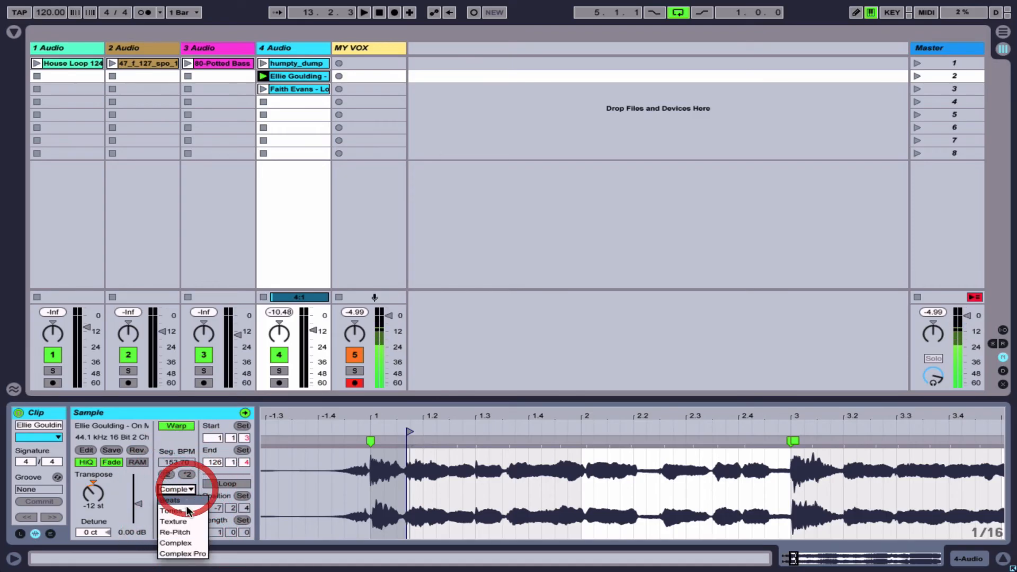
left_click(185, 554)
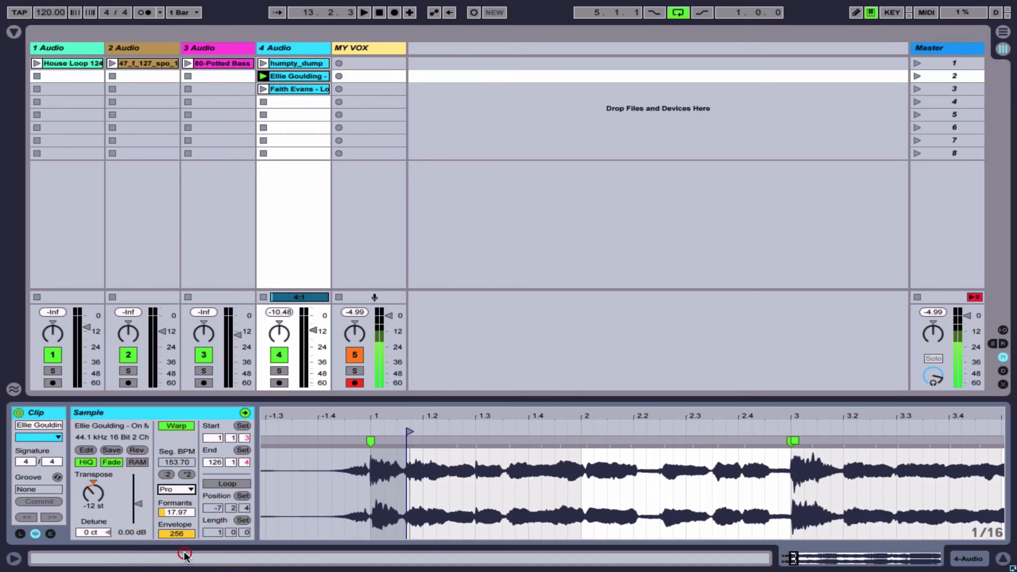
Restore the clip's settings to formants 100, envelope 128 and a transposition of 0 st
left_click(173, 512)
left_click_drag(173, 512, 173, 456)
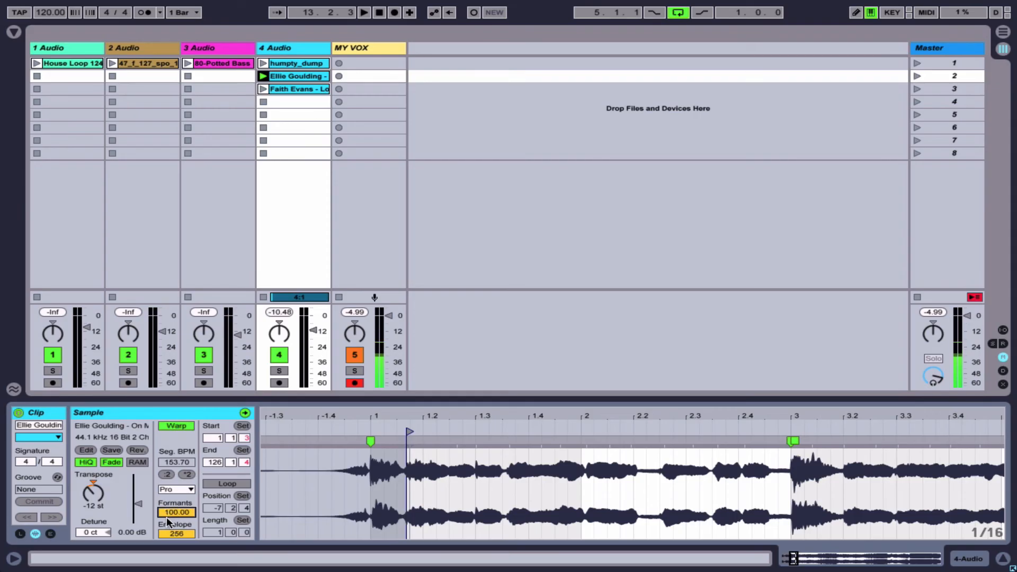
left_click(93, 485)
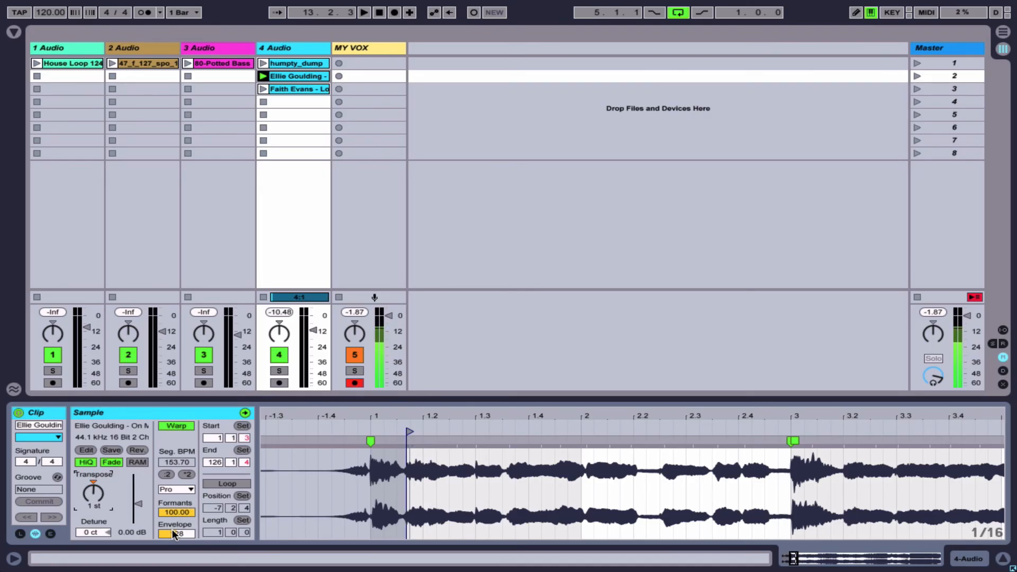
left_click(94, 482)
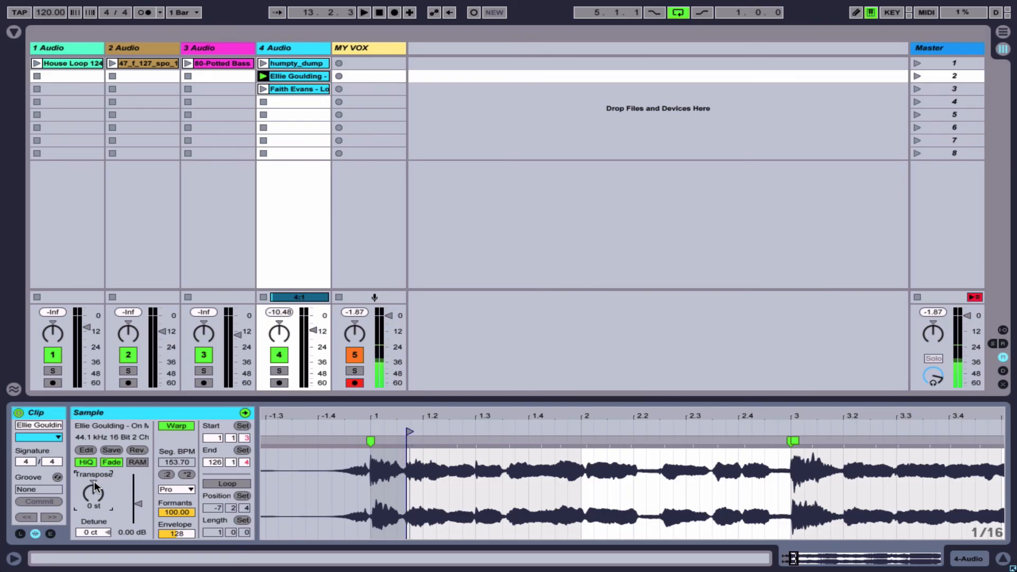
View the sample settings of the humpty_dump and Faith Evans clips, ending with the Faith Evans clip selected
left_click(285, 88)
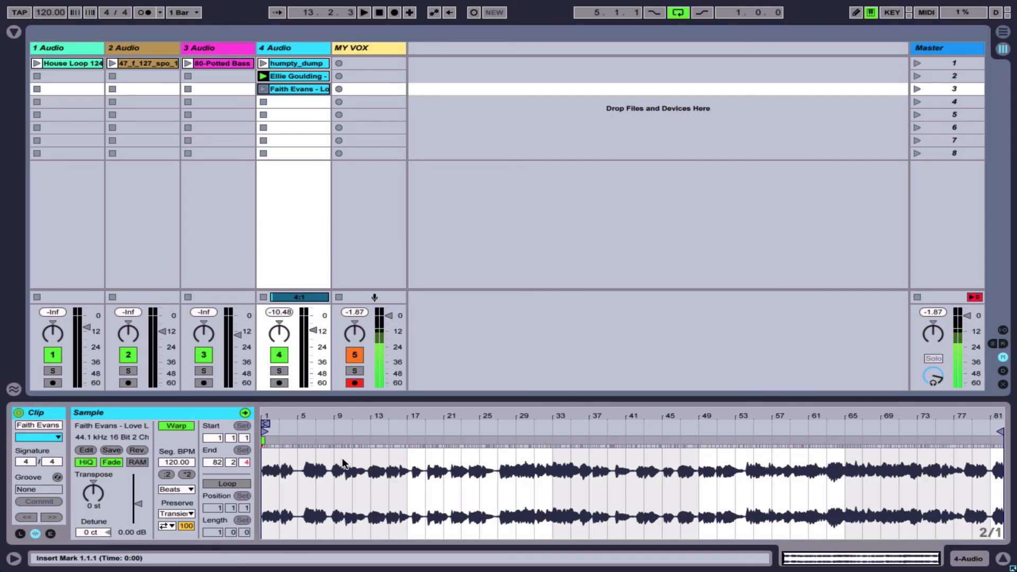
left_click(290, 64)
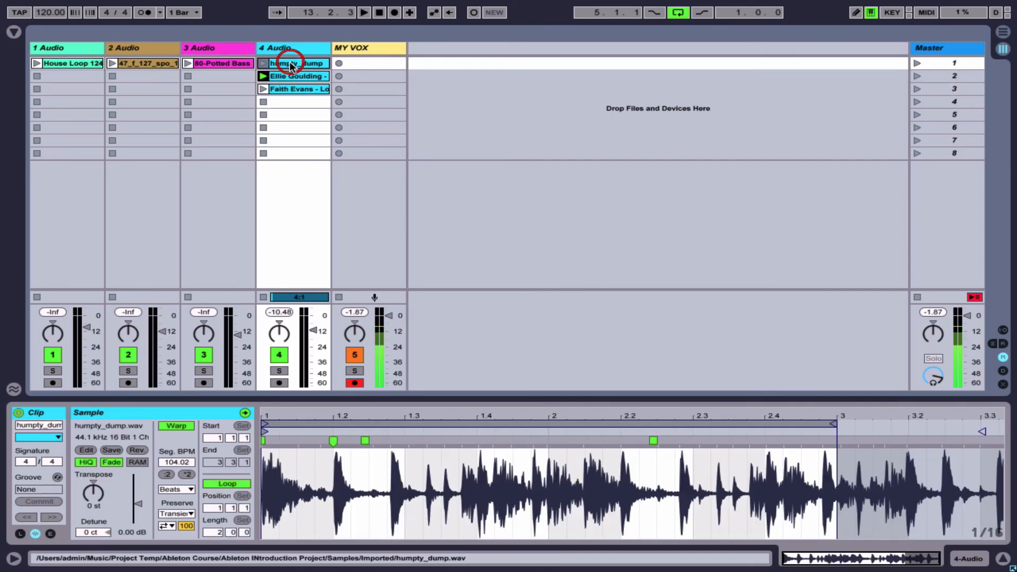
left_click(290, 89)
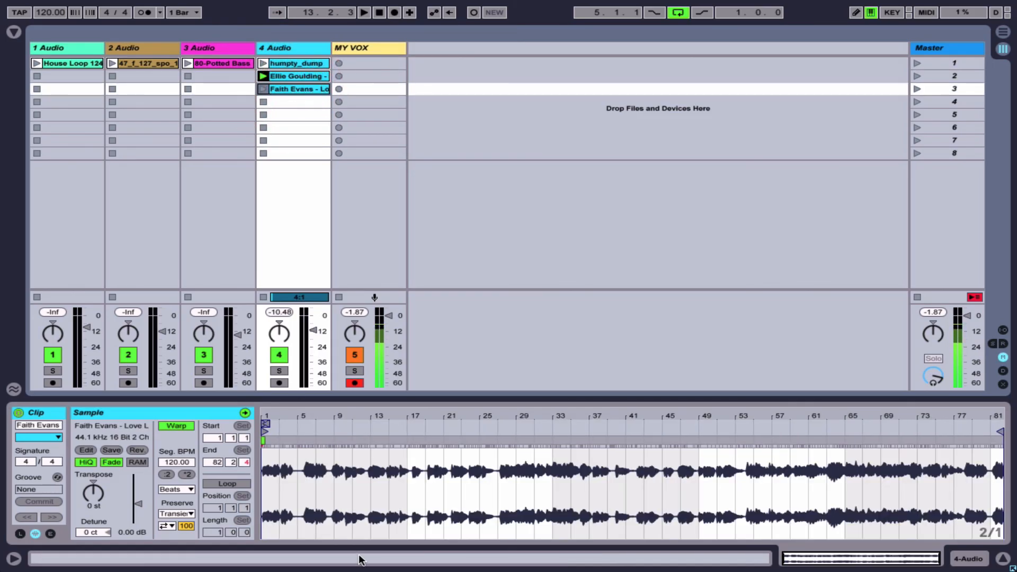